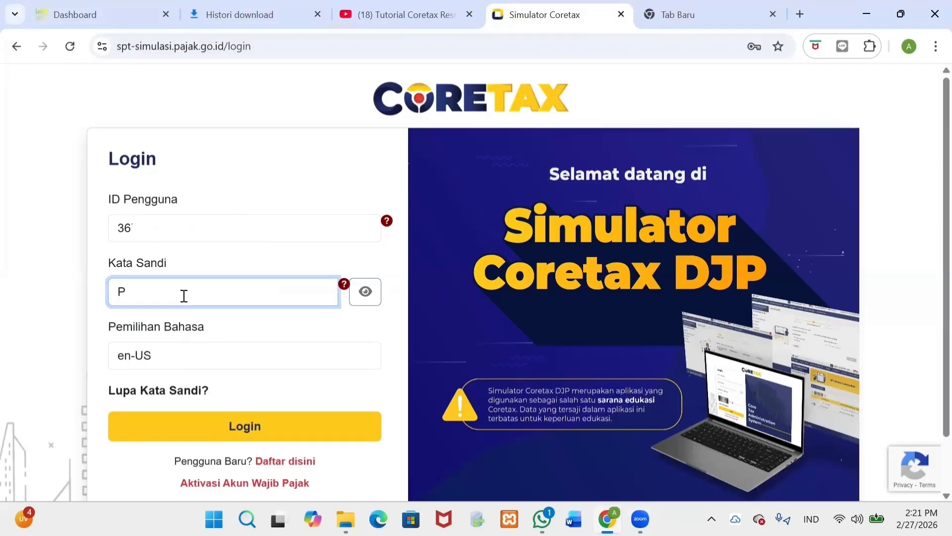
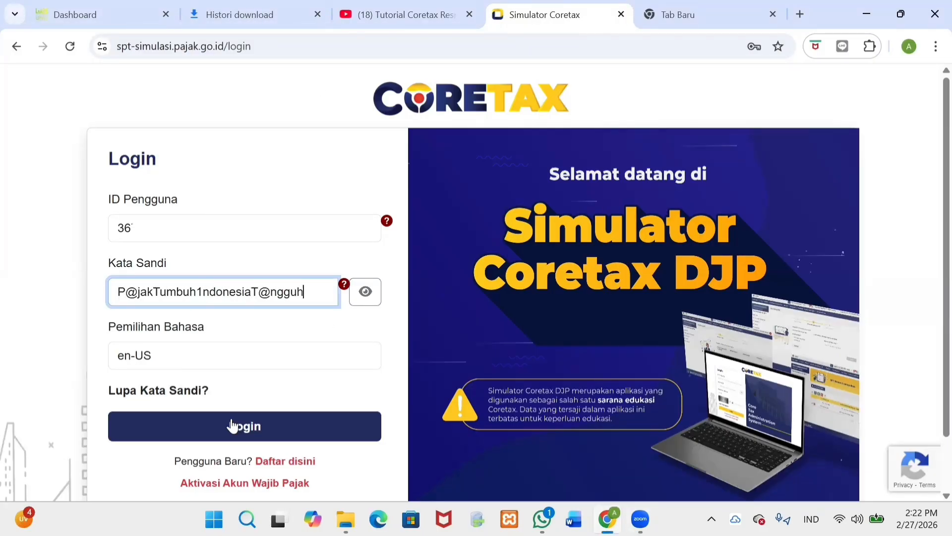
Step: Log in with the account password and scroll through the home page security-tips banner
left_click(232, 425)
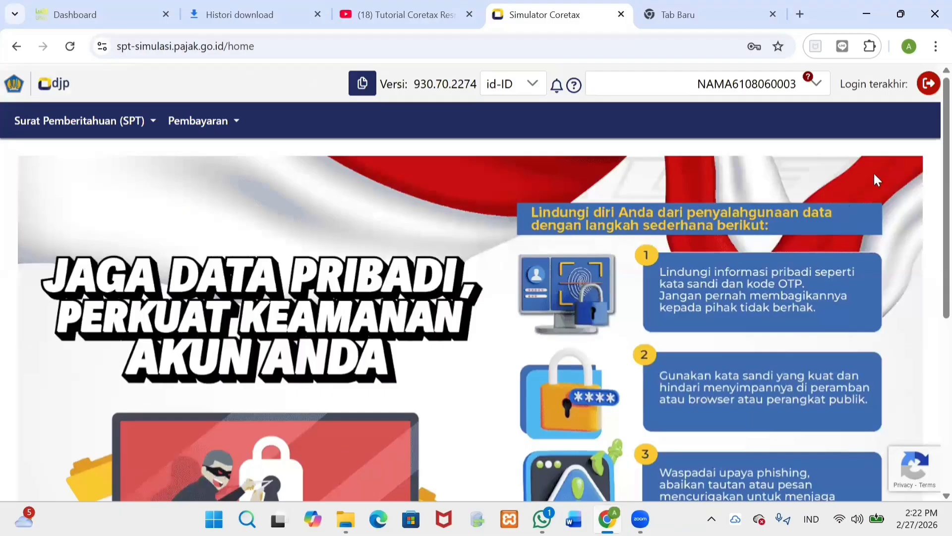
scroll(932, 176, "down", 2)
scroll(931, 176, "down", 4)
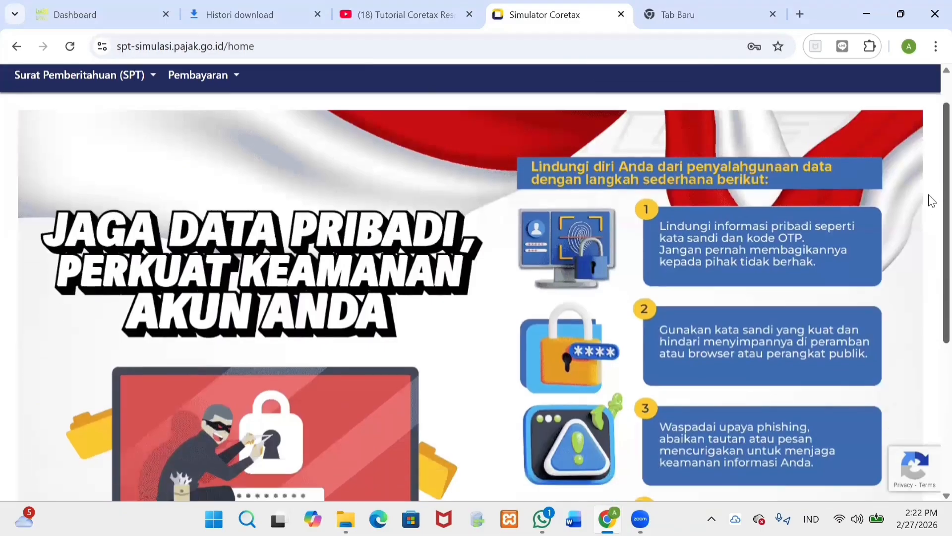
scroll(929, 307, "down", 3)
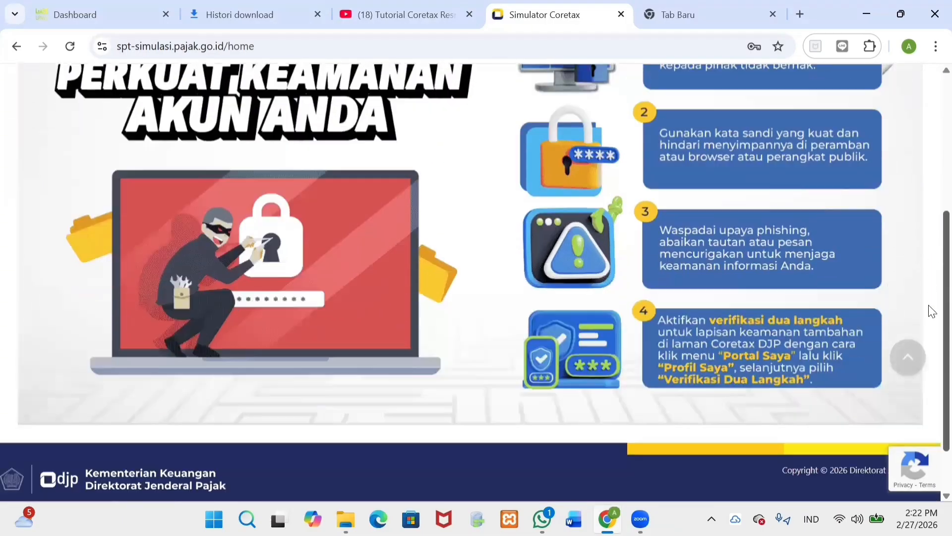
scroll(932, 218, "up", 5)
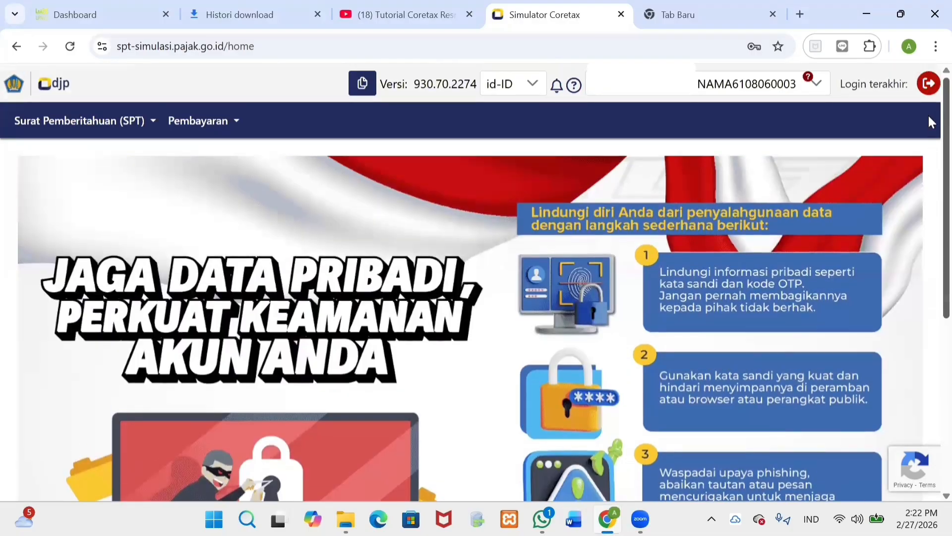
Step: Go to the Surat Pemberitahuan (SPT) list, dismiss the notice, and start a new SPT draft
left_click(139, 120)
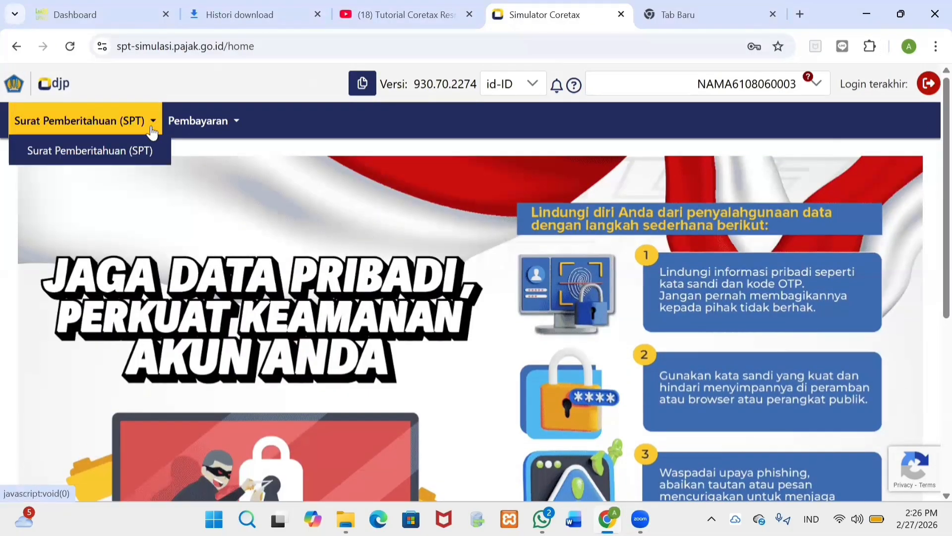
left_click(144, 153)
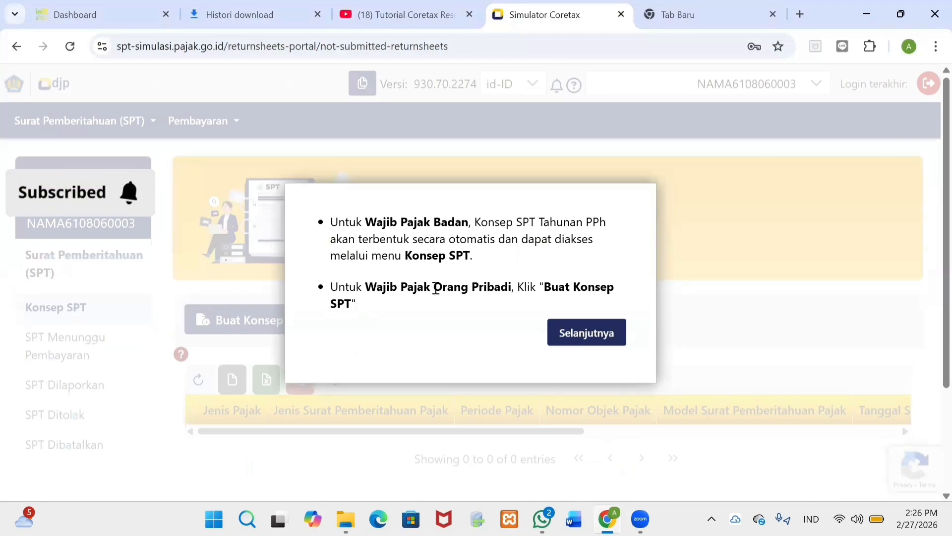
left_click(586, 342)
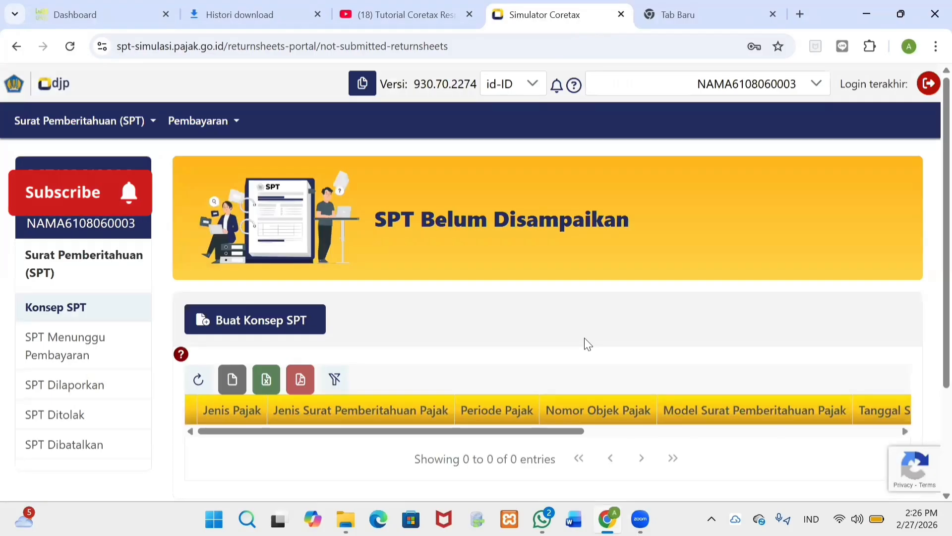
left_click(296, 319)
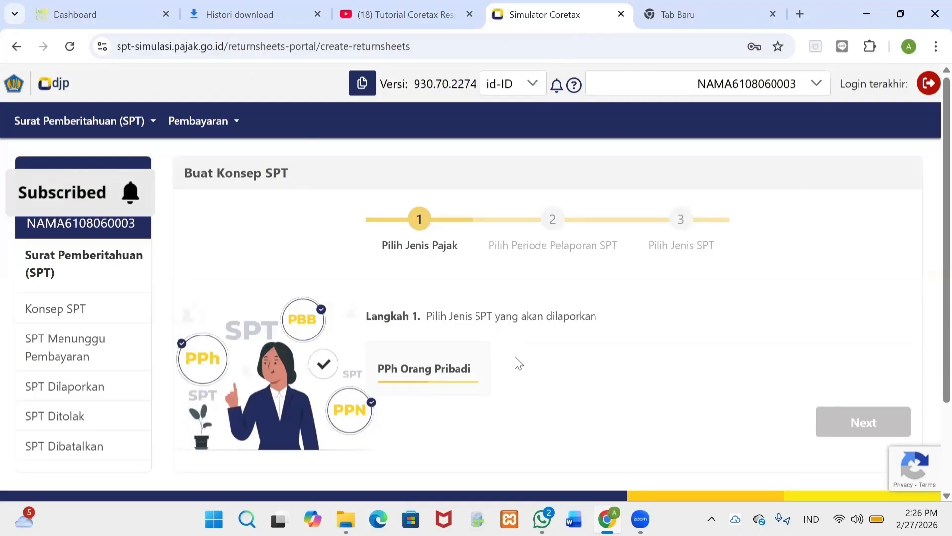
Step: Choose PPh Orang Pribadi as an annual SPT (SPT Tahunan) for tax year 2025
left_click(446, 367)
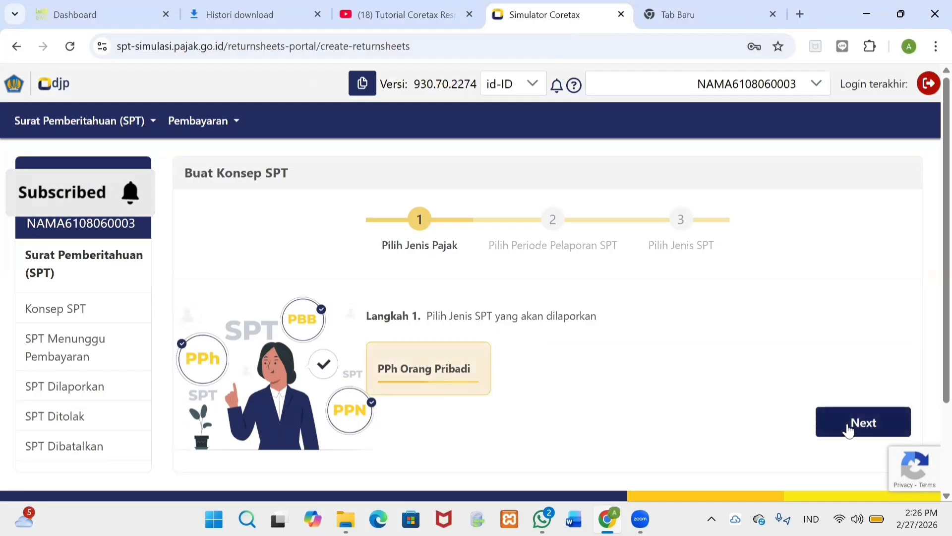
left_click(861, 423)
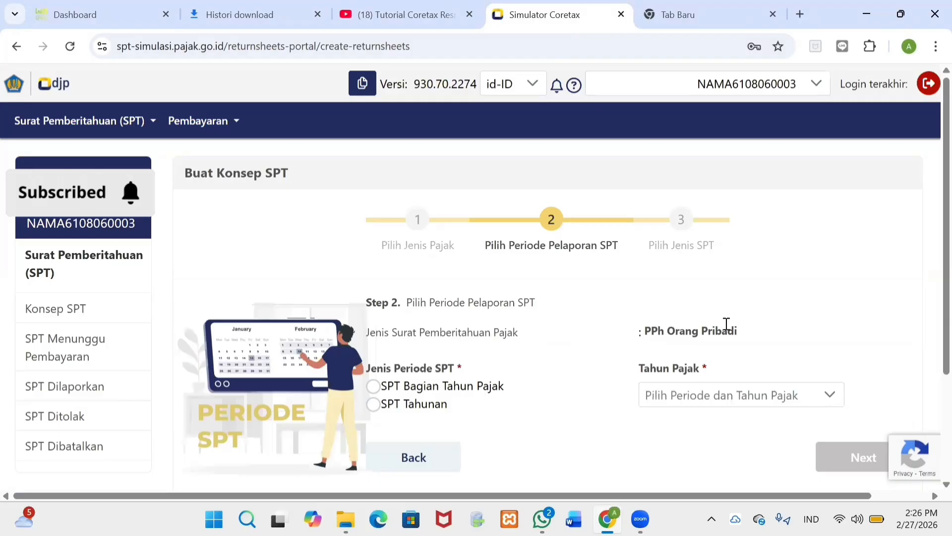
left_click_drag(945, 258, 925, 284)
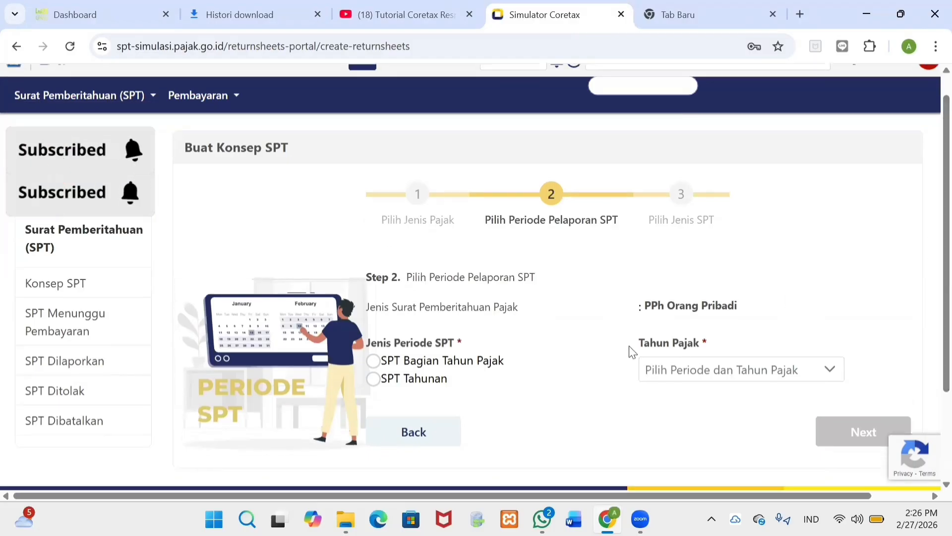
left_click(435, 386)
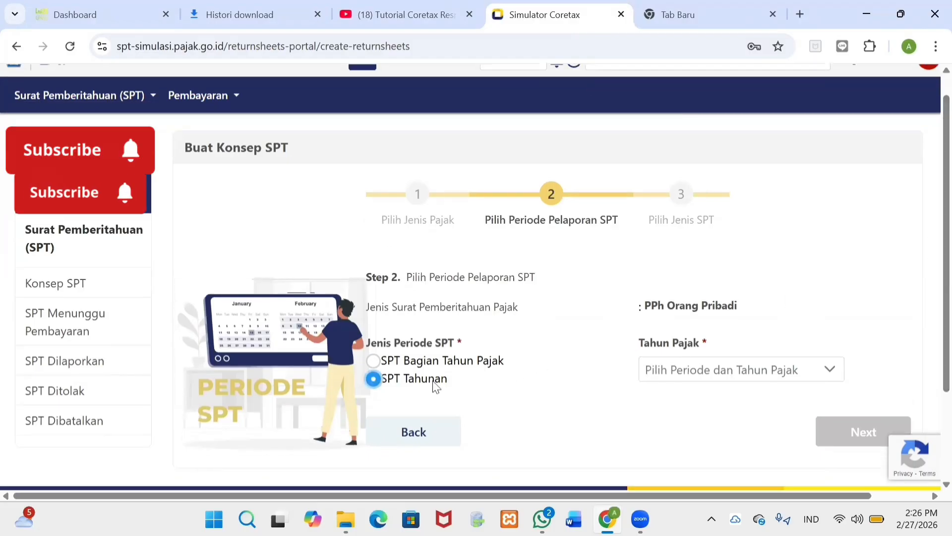
left_click(699, 379)
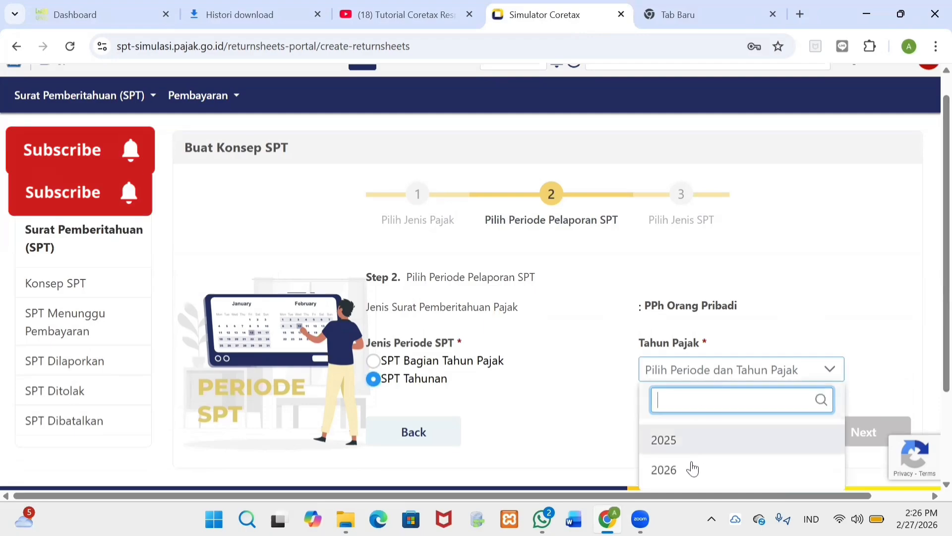
left_click(700, 371)
left_click(700, 372)
left_click(675, 440)
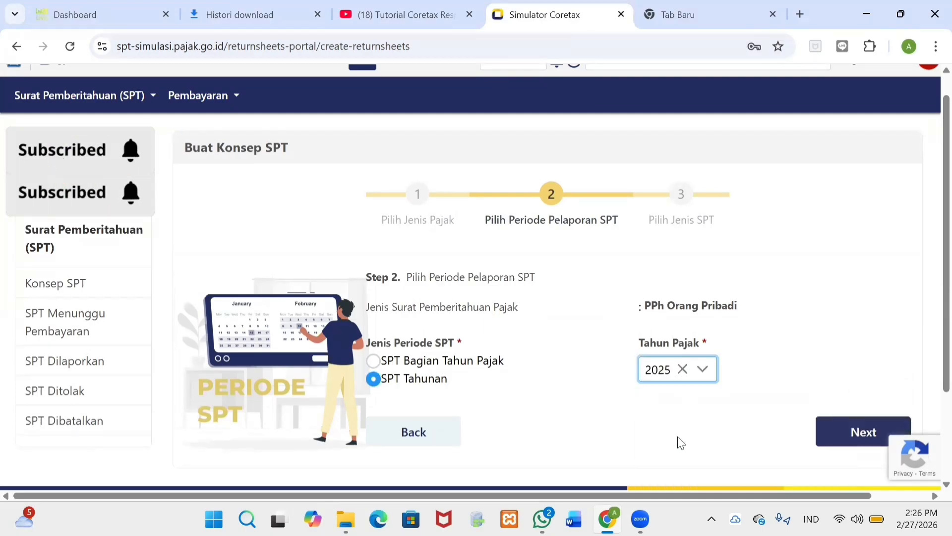
left_click(838, 434)
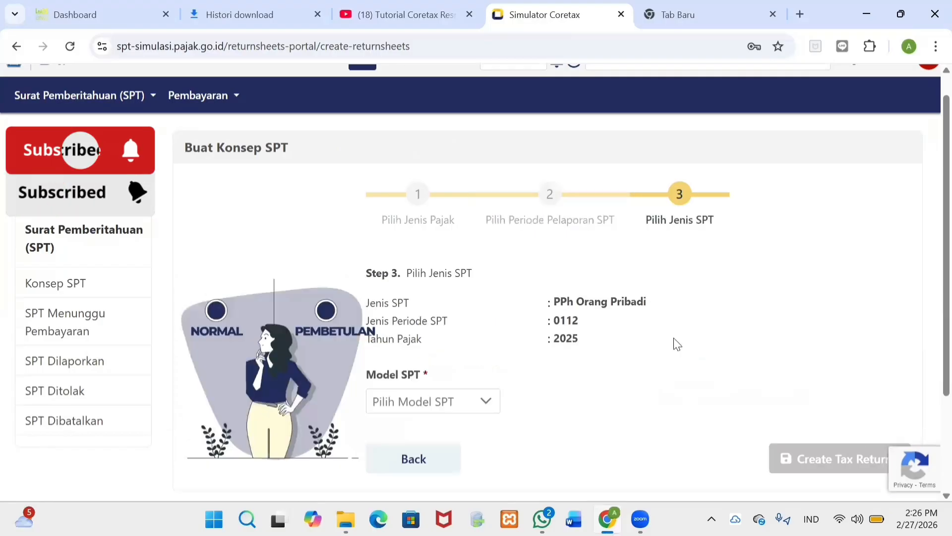
Step: Select Normal as the SPT model
left_click(436, 400)
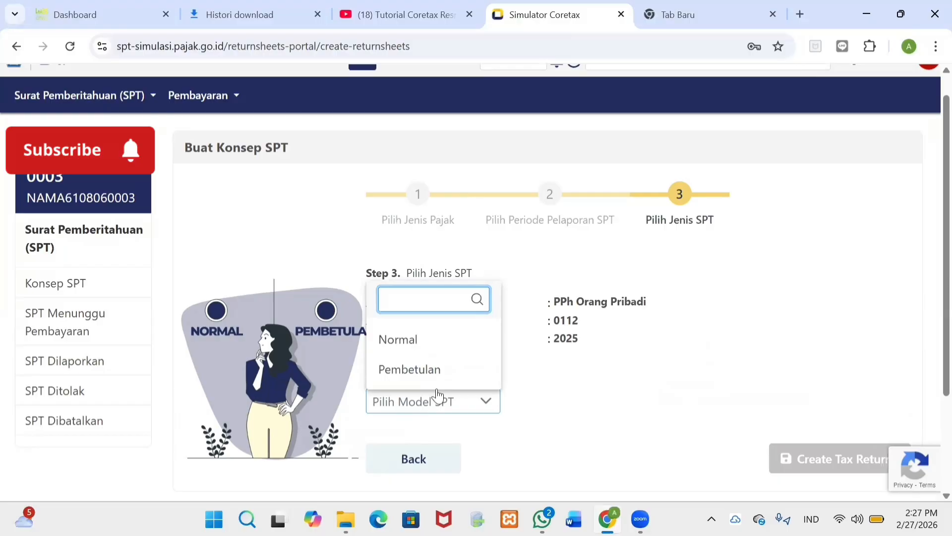
left_click(421, 341)
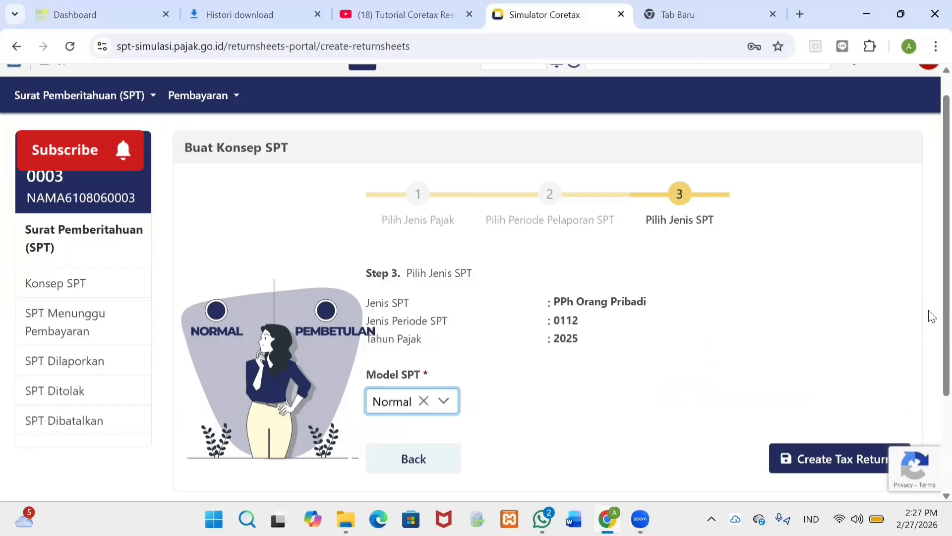
scroll(927, 327, "down", 1)
Step: Create the 2025 return draft and open it for editing from its row
left_click(865, 402)
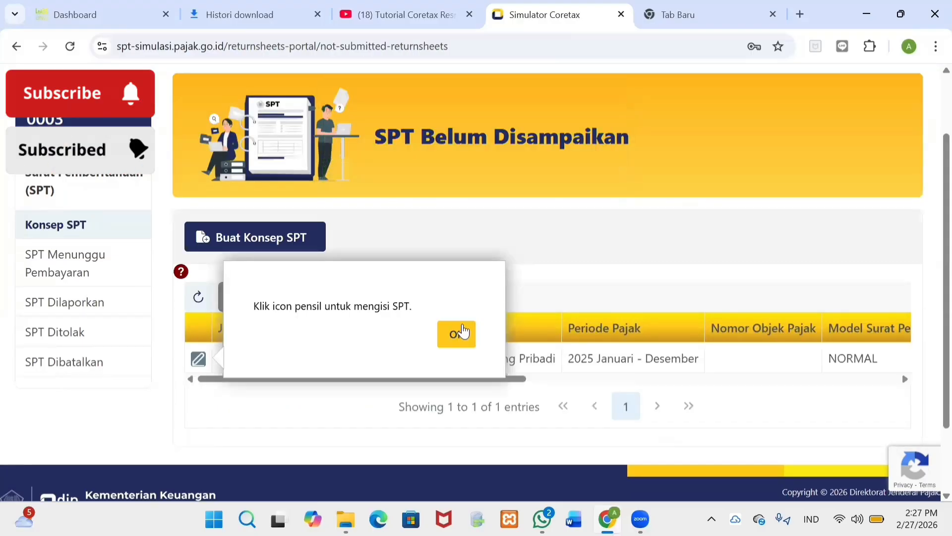
left_click(454, 333)
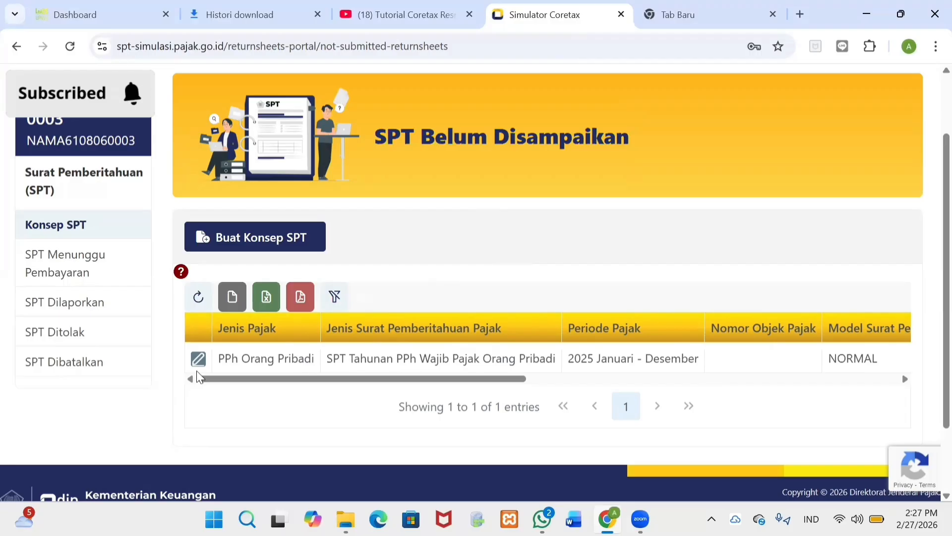
left_click(198, 359)
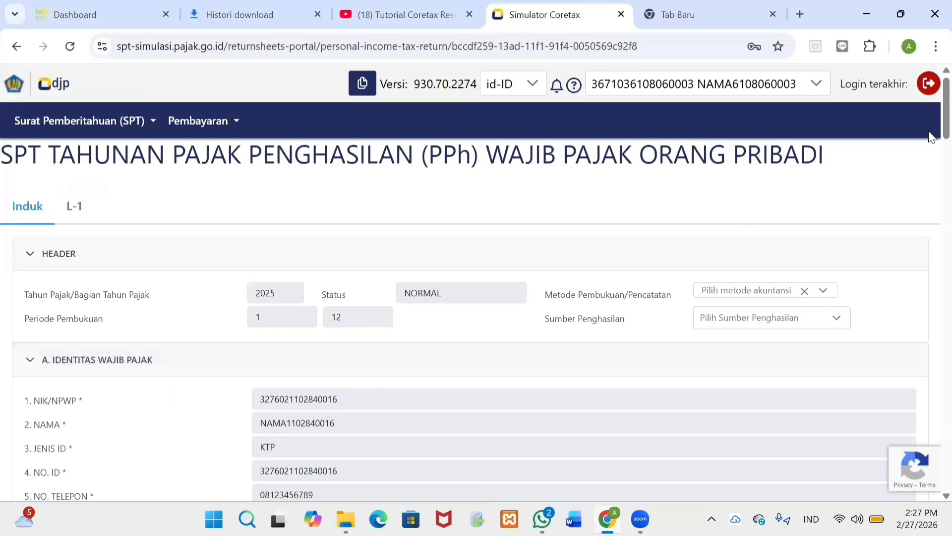
Step: Set Metode Pembukuan/Pencatatan to Pencatatan and tick Pekerjaan Bebas as the income source
scroll(931, 138, "down", 2)
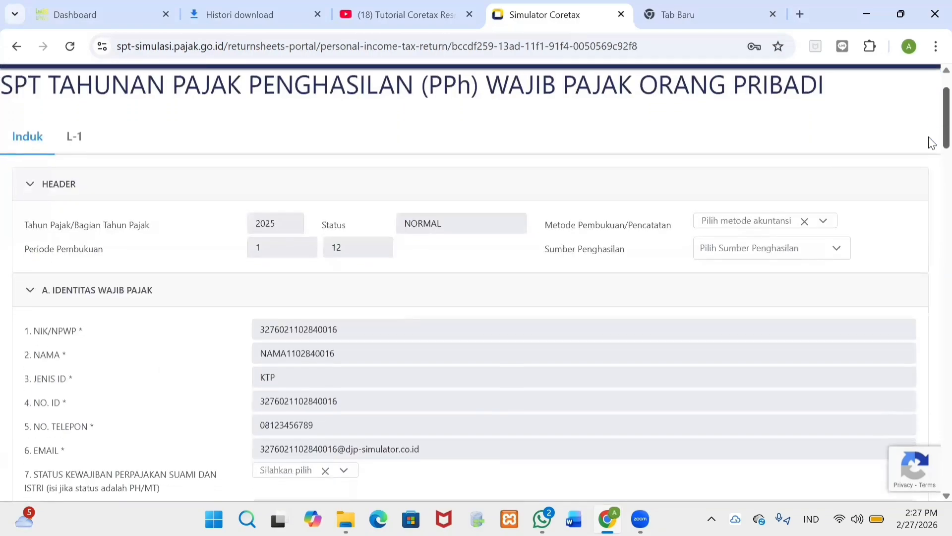
left_click(820, 226)
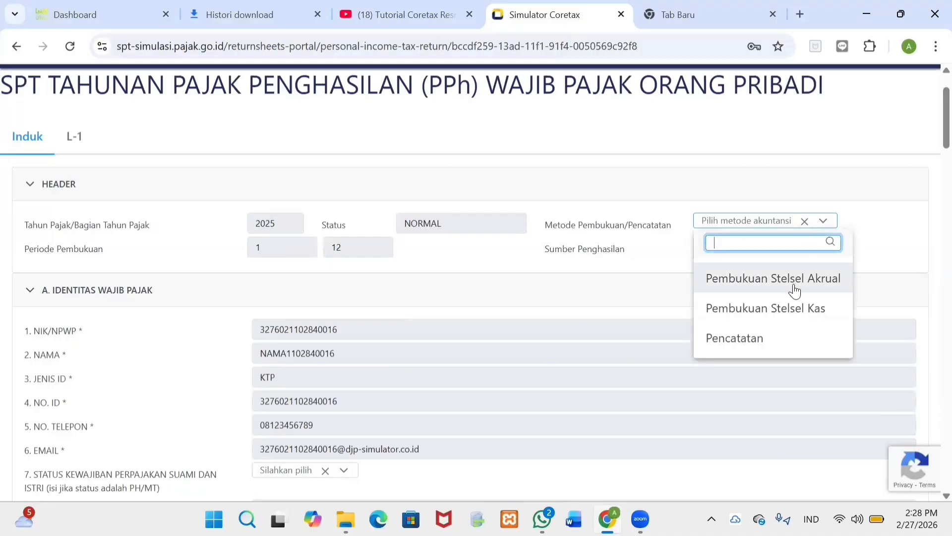
left_click(772, 338)
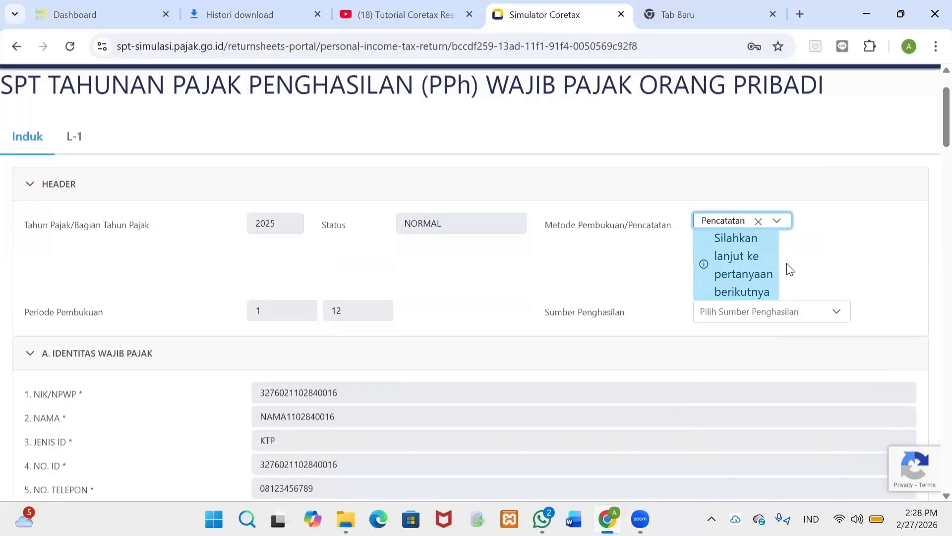
left_click(774, 320)
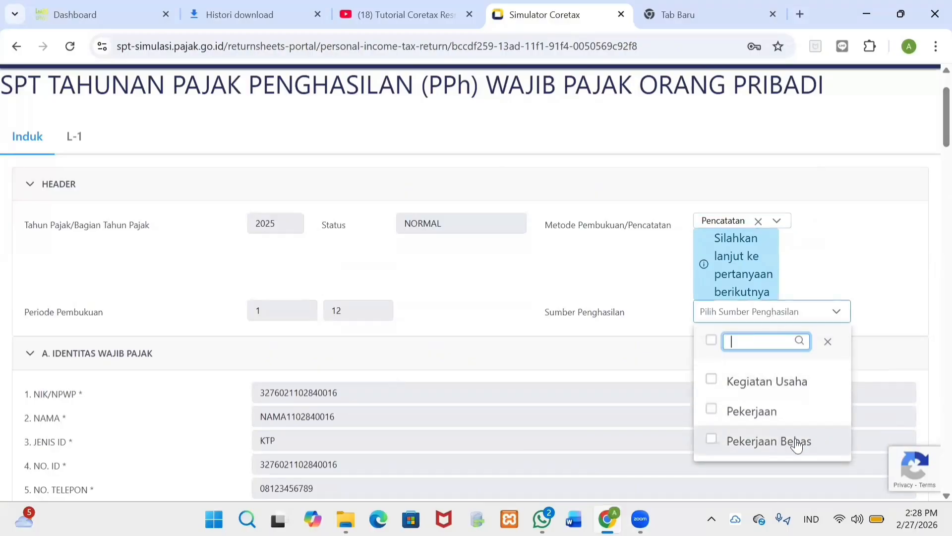
left_click(815, 442)
left_click(888, 308)
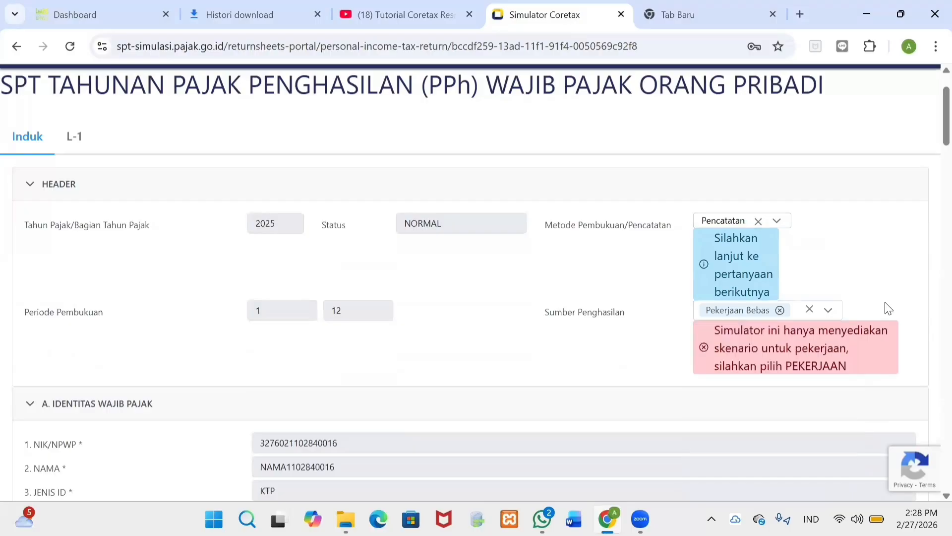
scroll(925, 208, "down", 6)
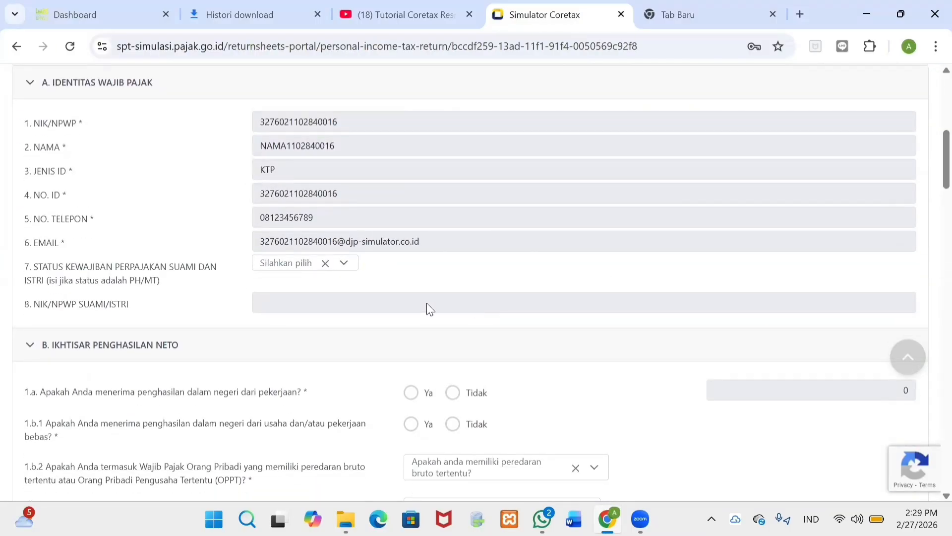
left_click(343, 273)
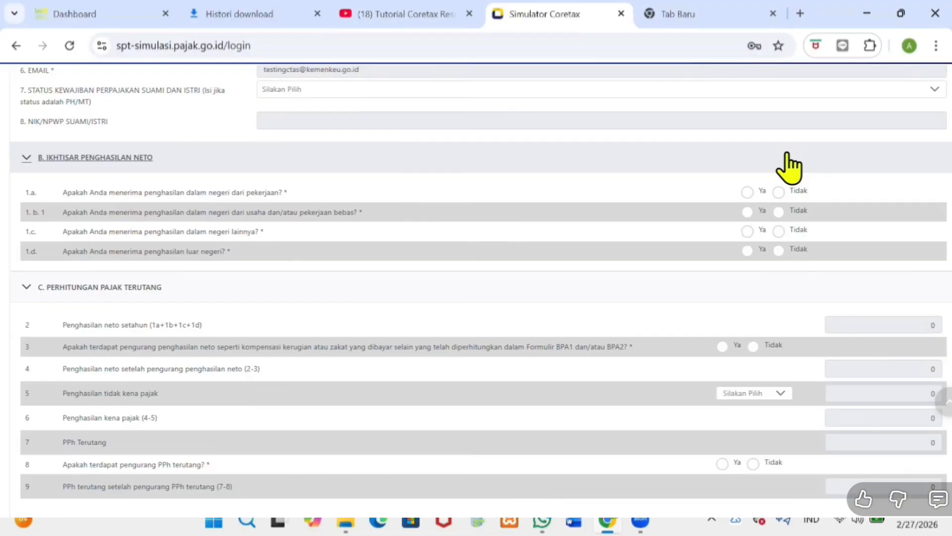
Step: Answer 1.b.1 Ya, OPPT Tidak, Norma eligible, and 1.c and 1.d Tidak
left_click(242, 320)
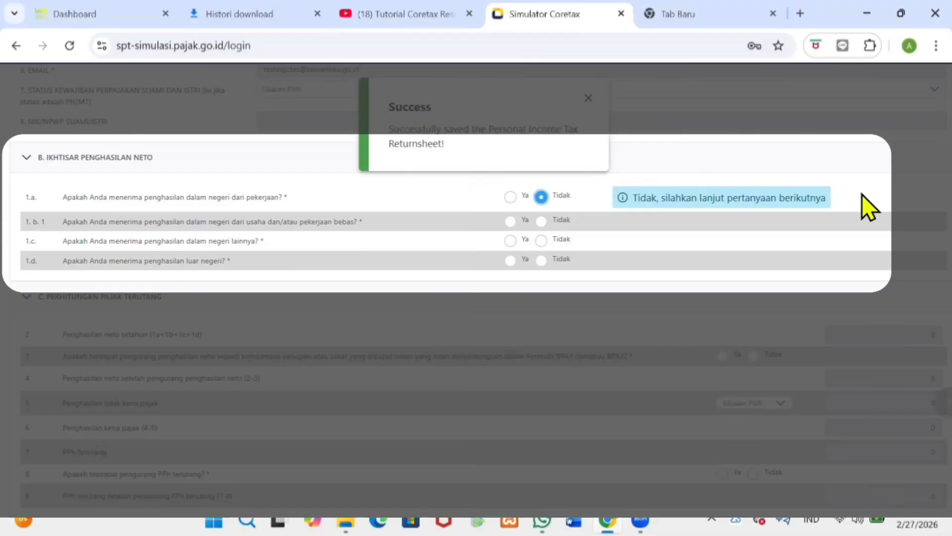
left_click(509, 221)
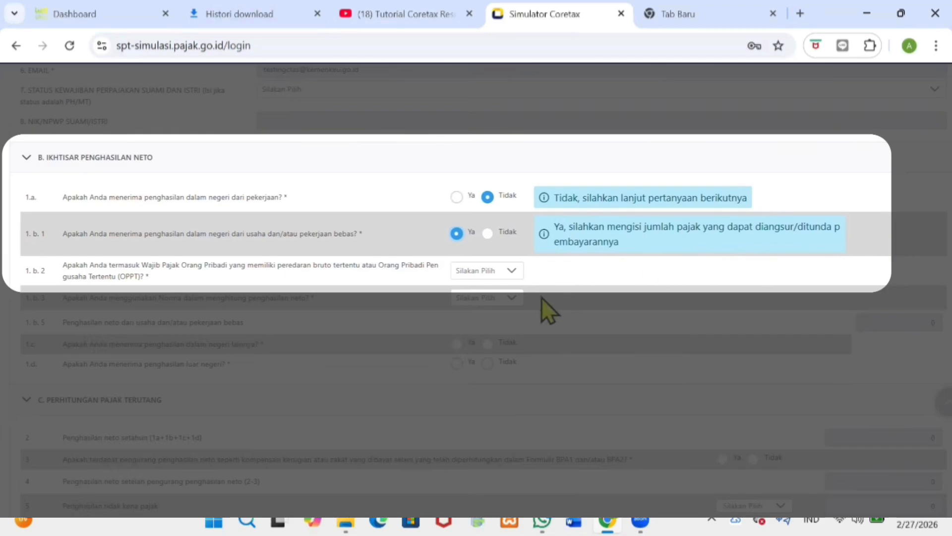
left_click(510, 274)
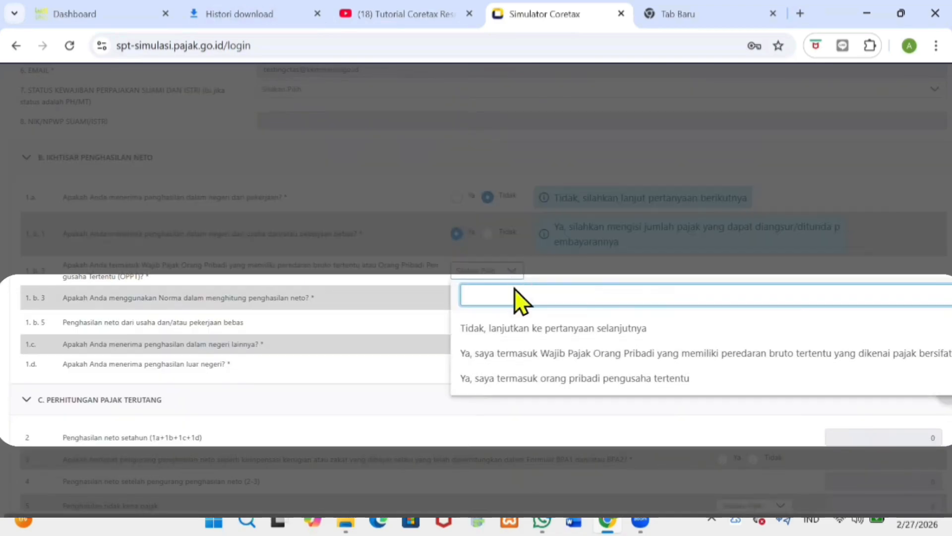
left_click(516, 328)
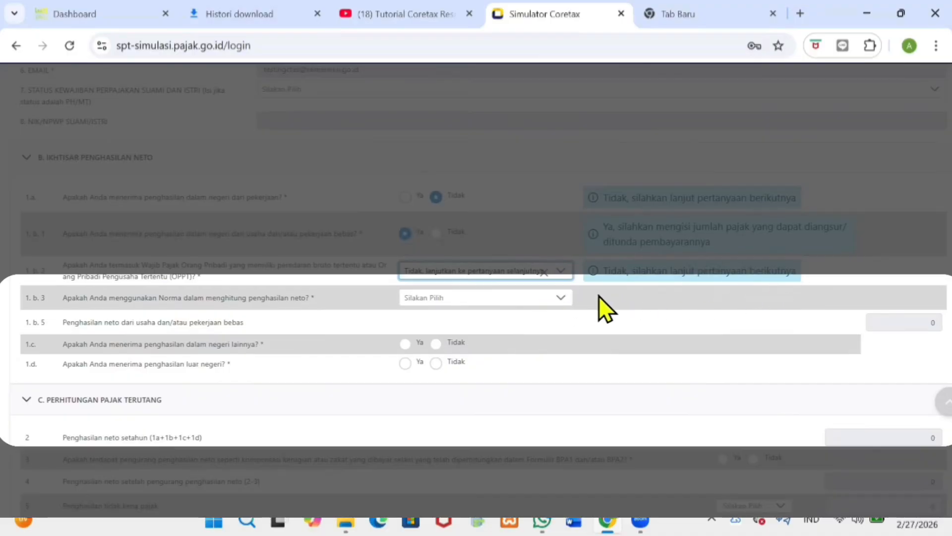
left_click(563, 298)
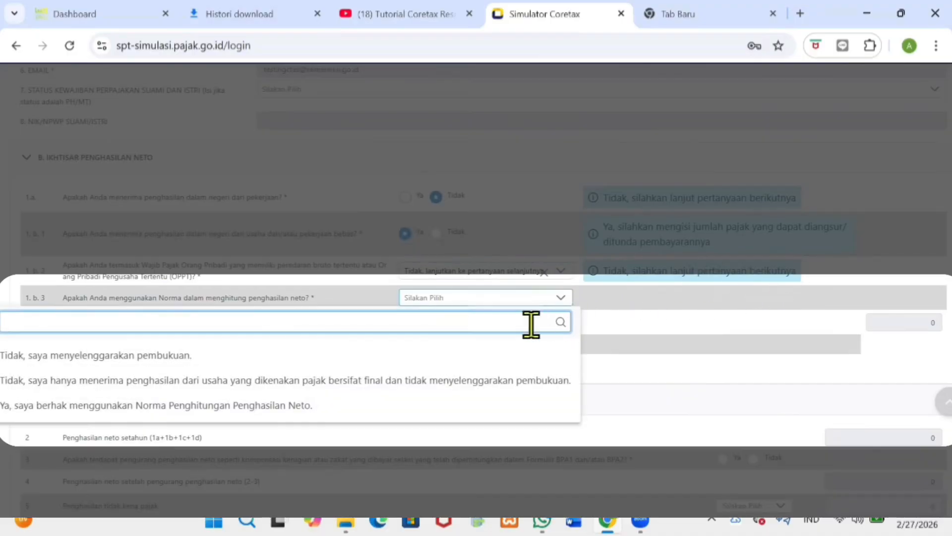
left_click(328, 408)
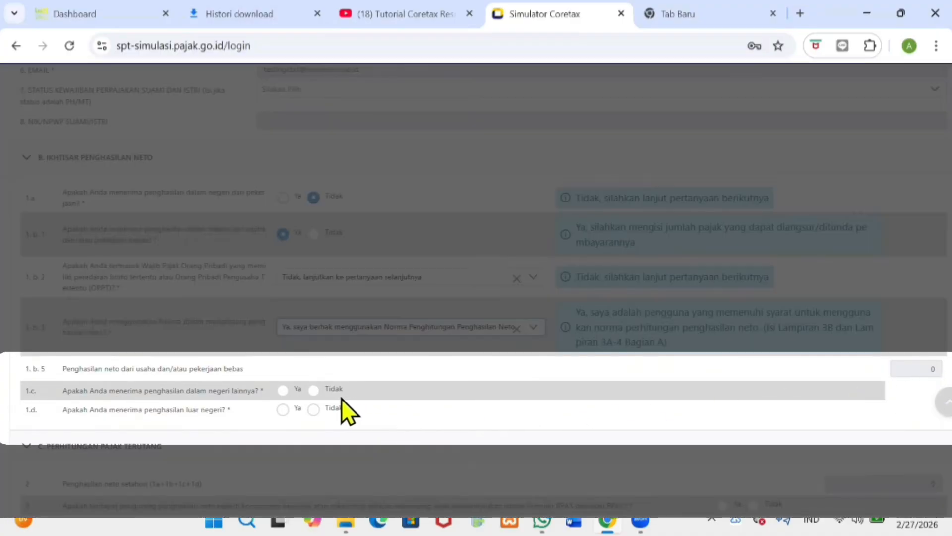
left_click(313, 391)
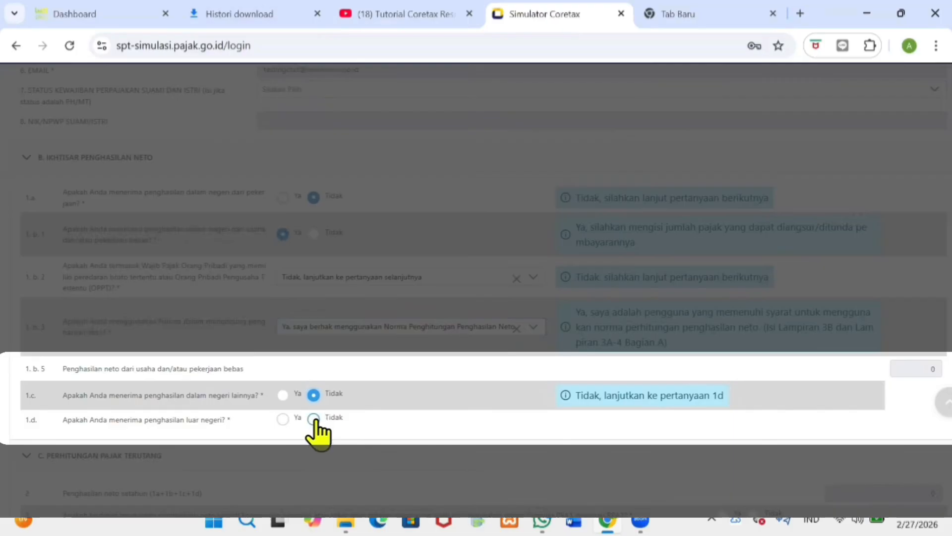
left_click(313, 421)
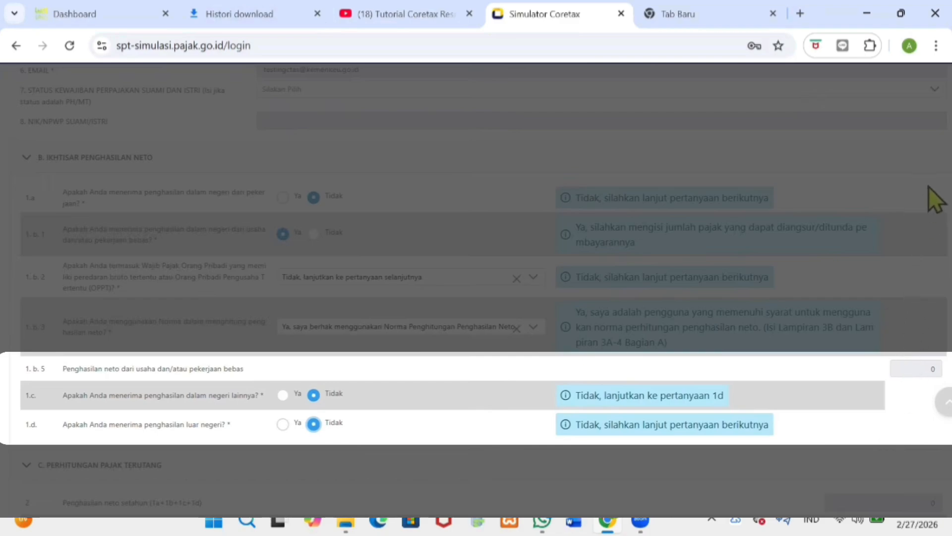
Step: Answer Tidak to net income deductions and set the PTKP status to K/0
scroll(929, 186, "down", 6)
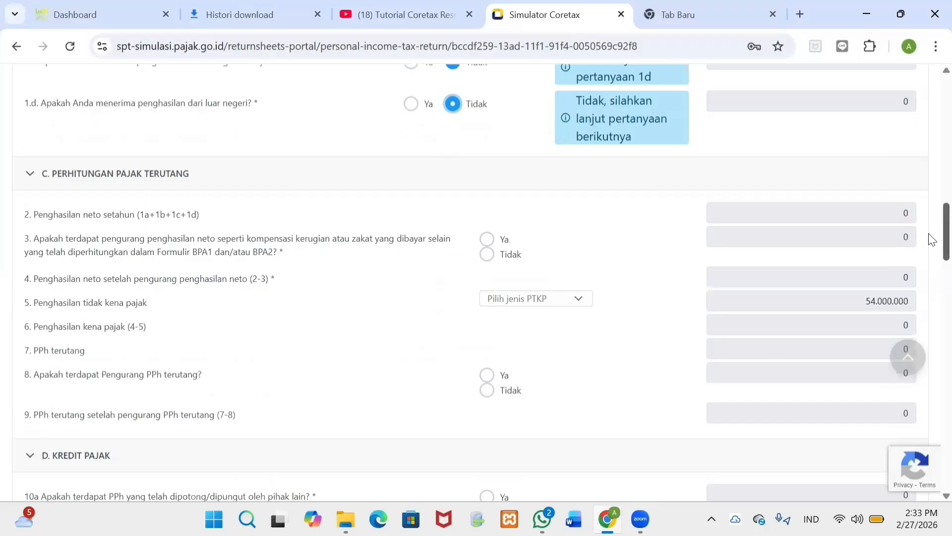
scroll(931, 240, "down", 1)
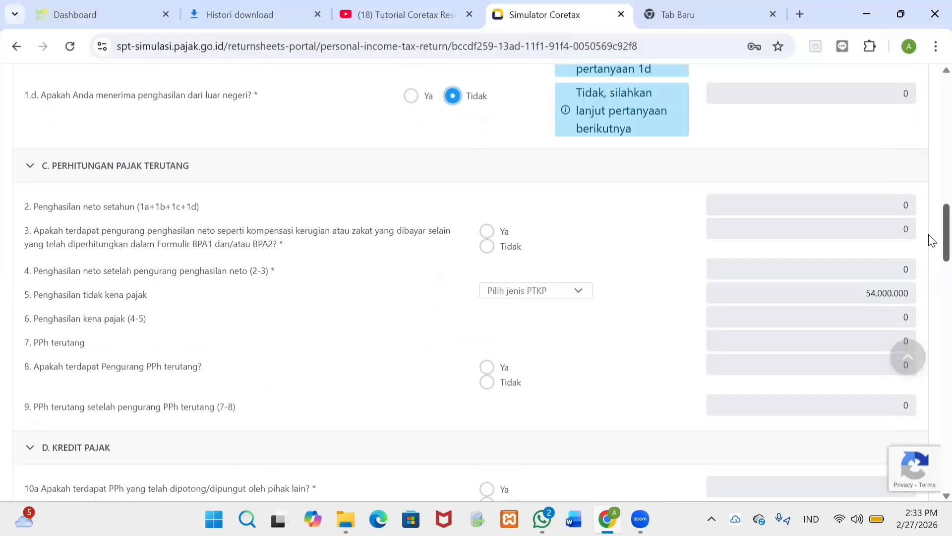
left_click_drag(929, 235, 928, 235)
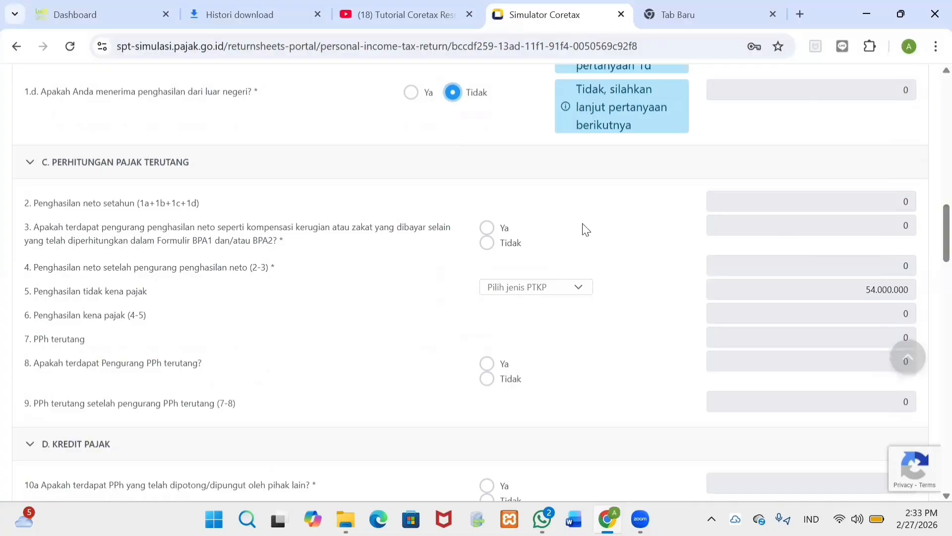
left_click(506, 245)
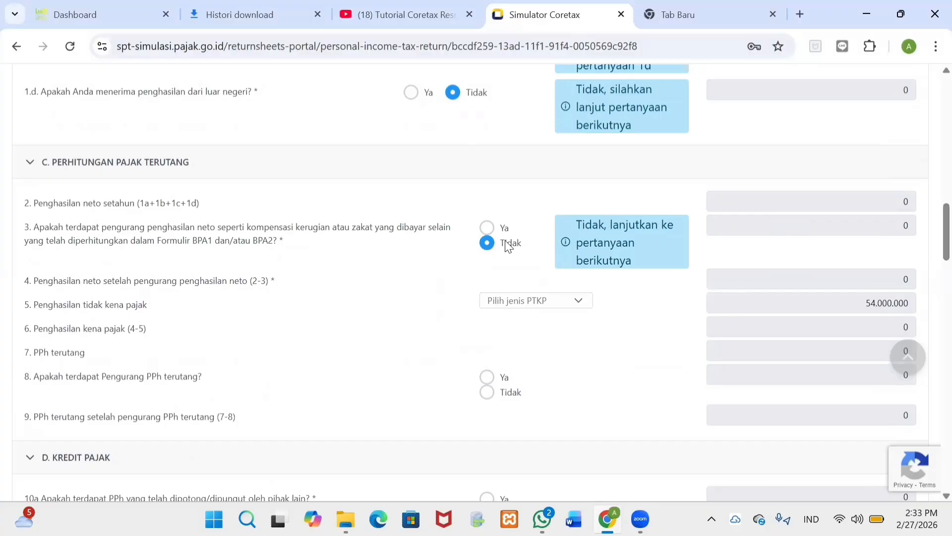
left_click(523, 312)
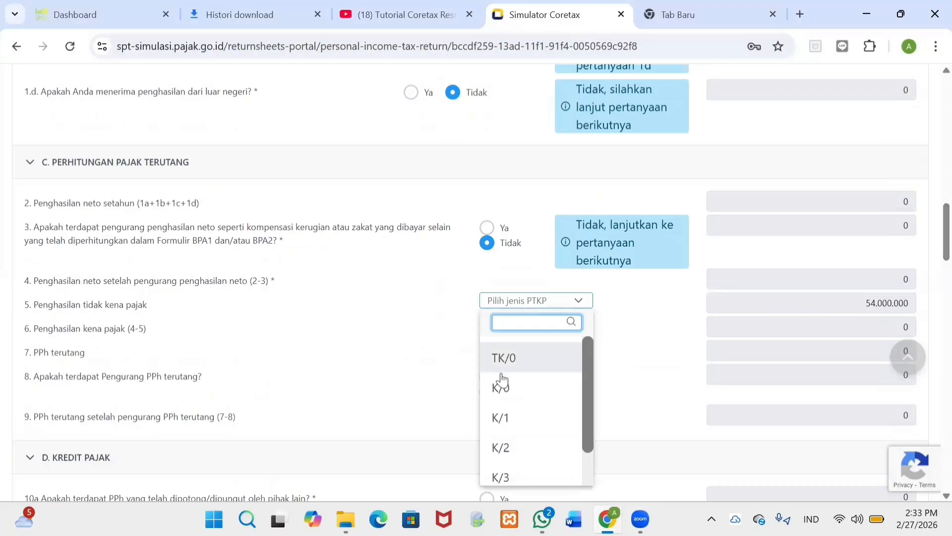
left_click(501, 388)
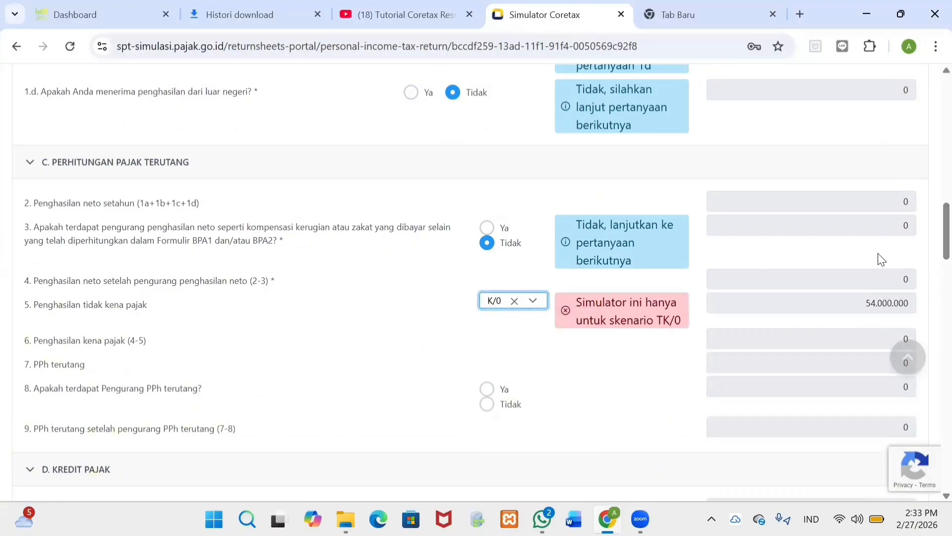
Step: Answer Tidak to the question 8 PPh reductions
scroll(931, 246, "down", 1)
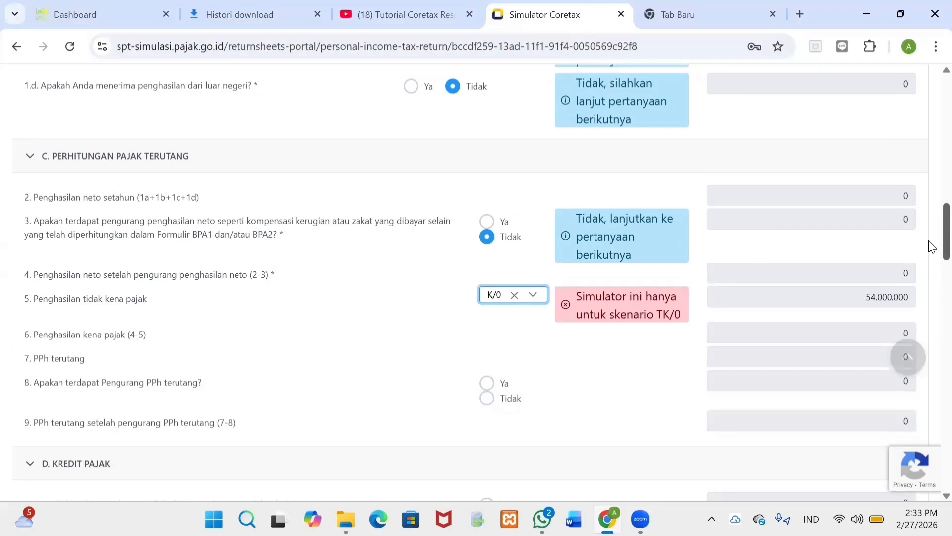
left_click_drag(928, 241, 929, 241)
scroll(930, 247, "down", 1)
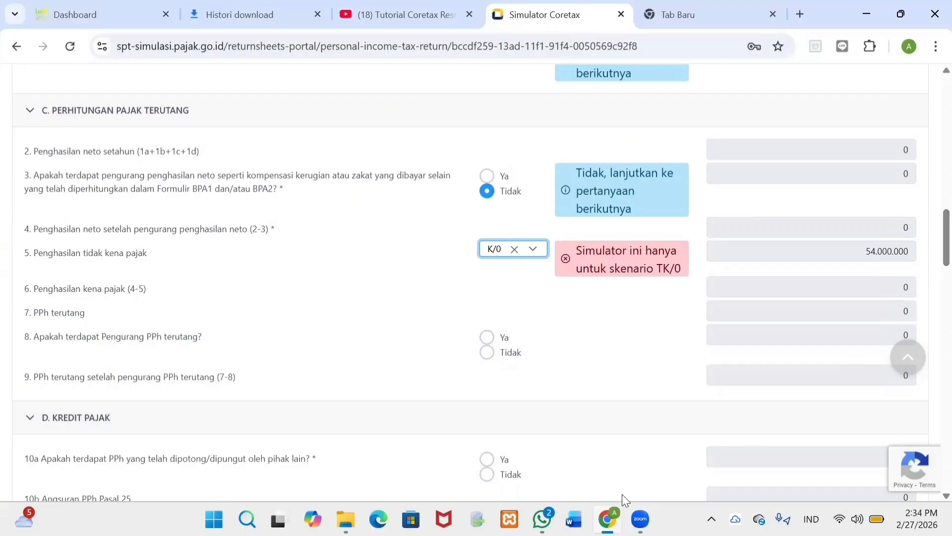
left_click(496, 353)
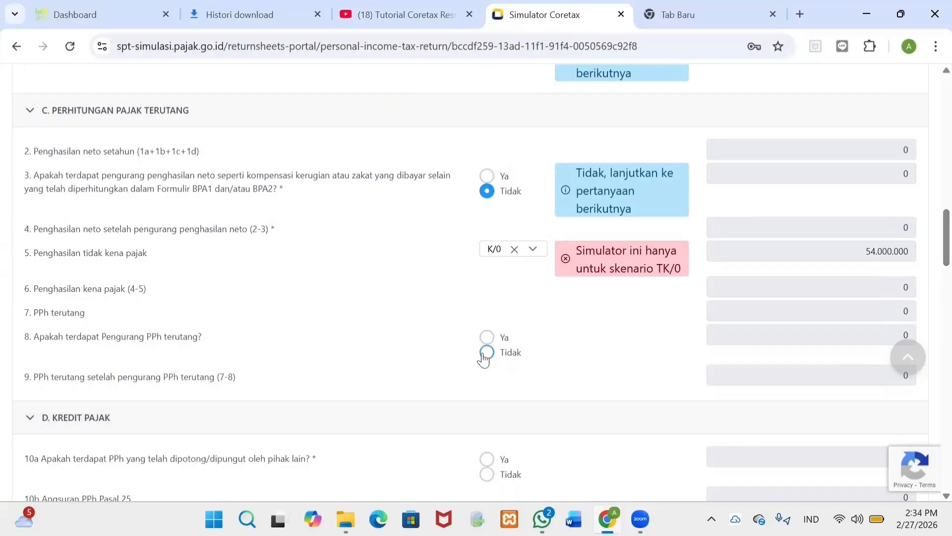
left_click(486, 353)
scroll(931, 293, "down", 5)
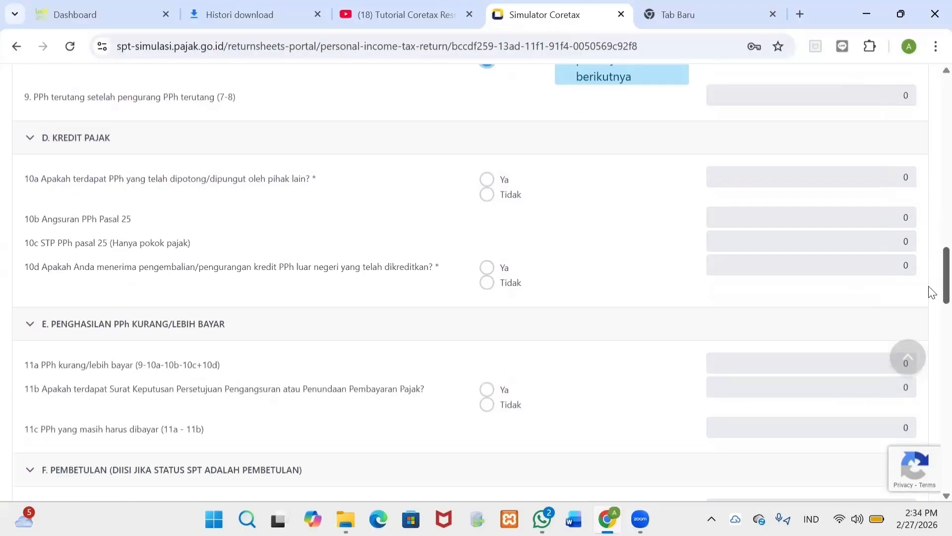
Step: Answer Ya to tax withheld by others (10a) and Tidak to foreign credit refunds (10d)
scroll(928, 308, "down", 4)
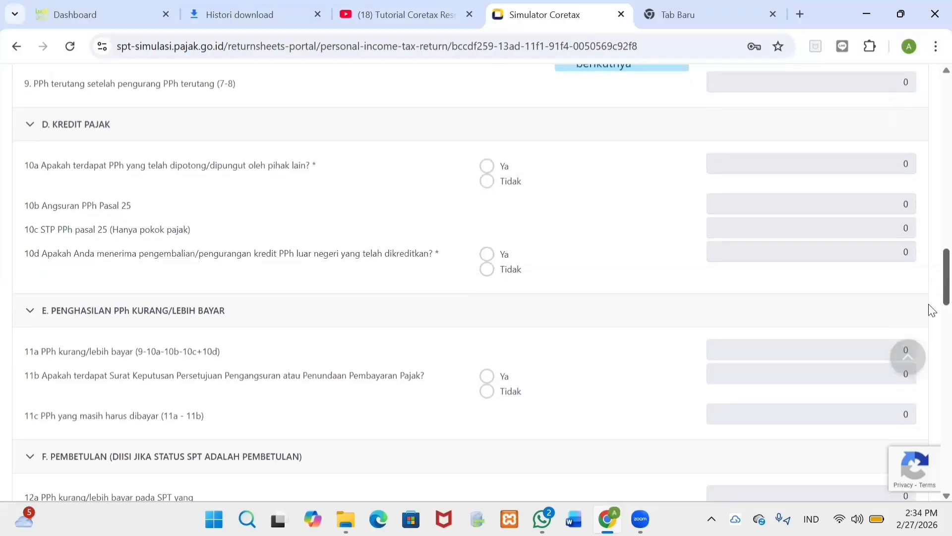
scroll(486, 75, "up", 2)
left_click(486, 70)
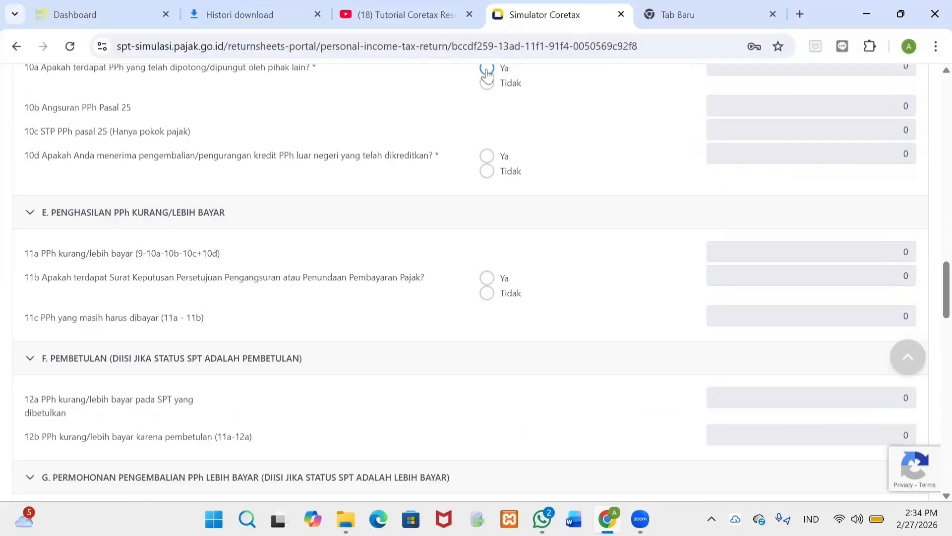
scroll(487, 80, "up", 4)
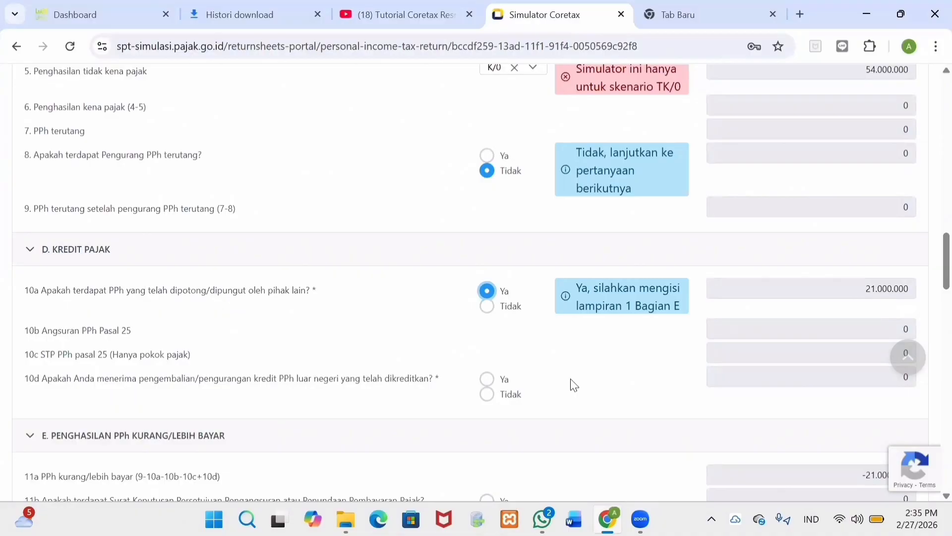
left_click(486, 395)
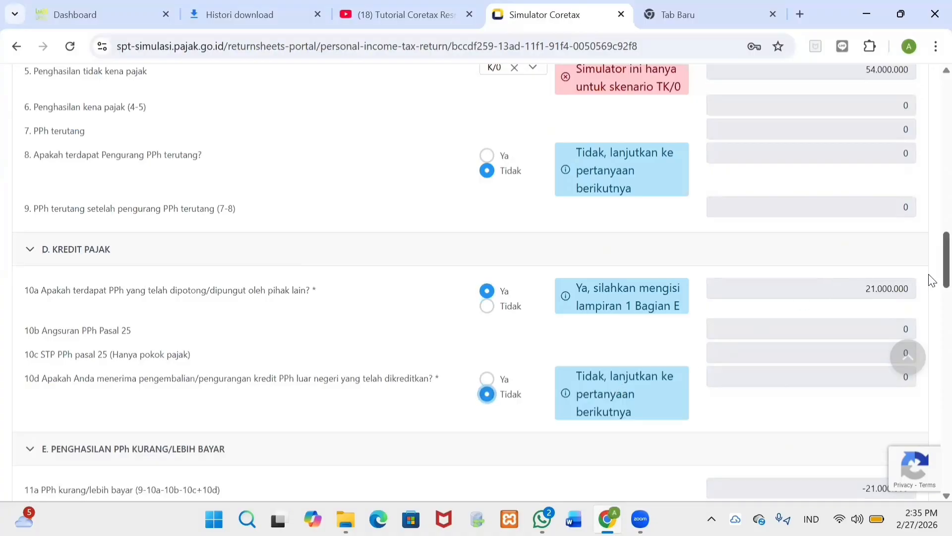
scroll(931, 285, "down", 2)
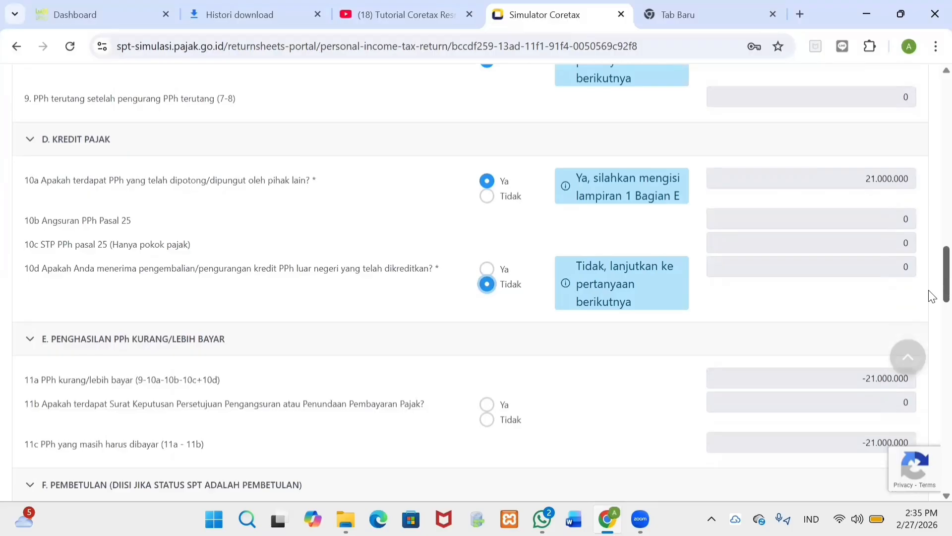
scroll(932, 298, "down", 4)
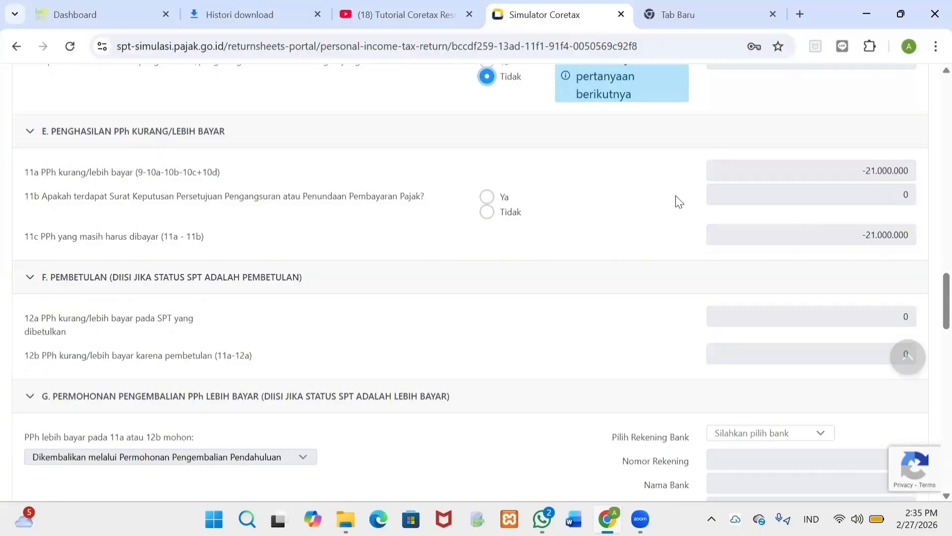
Step: Scroll down past sections F and G to view sections H and I
scroll(929, 300, "down", 3)
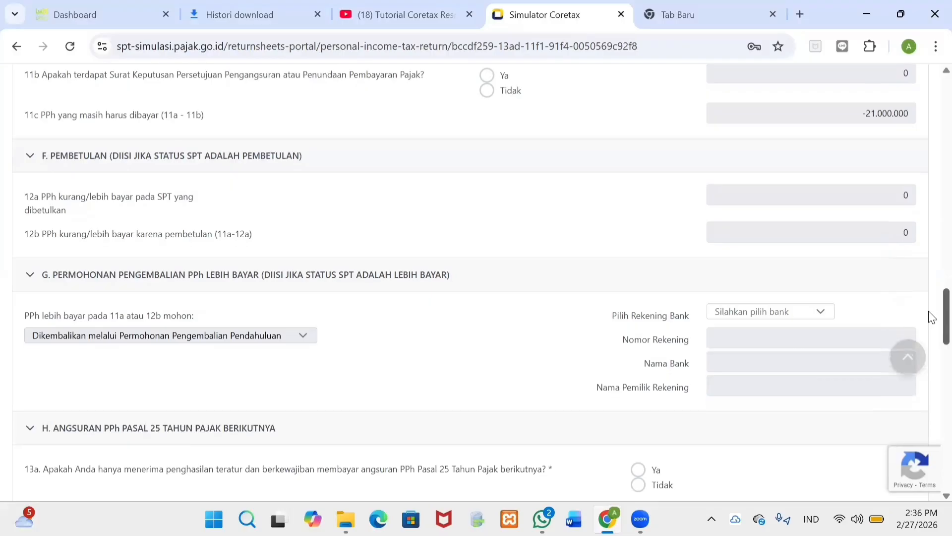
scroll(931, 317, "down", 1)
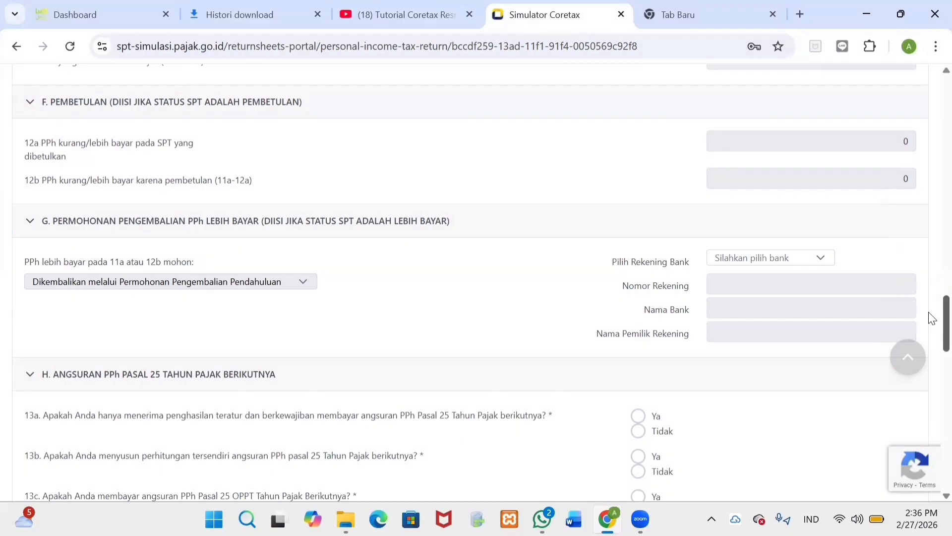
scroll(930, 323, "down", 3)
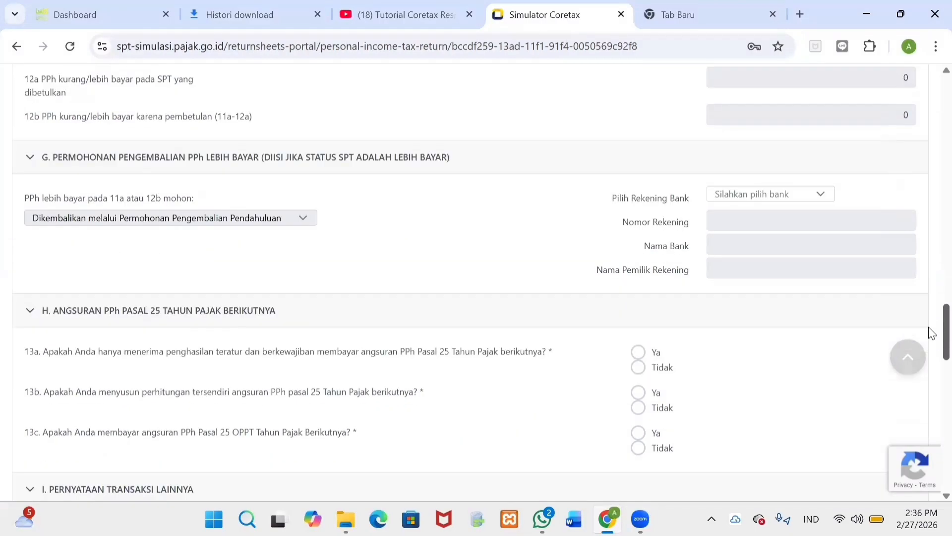
scroll(930, 347, "down", 1)
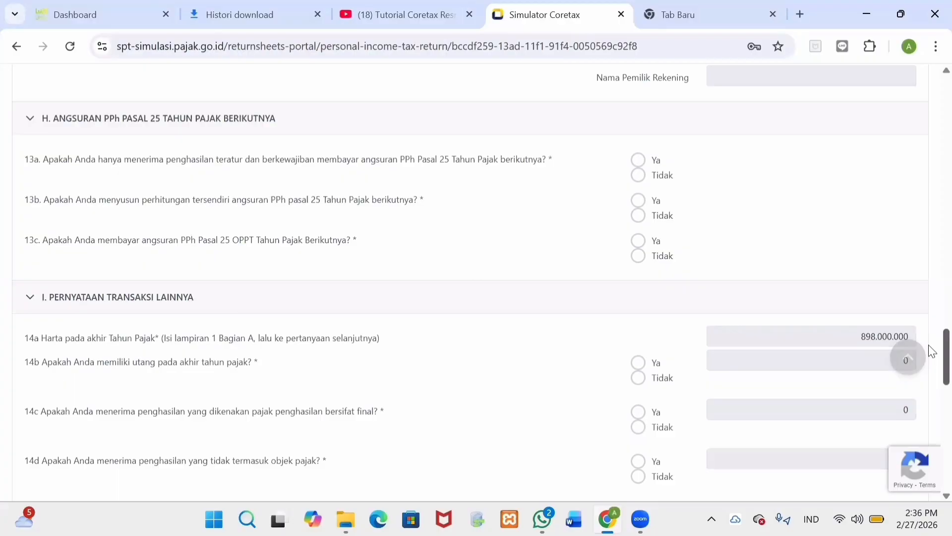
Step: Answer installment question 13a Ya and 13b Tidak, which sets 13c to Tidak
left_click(639, 166)
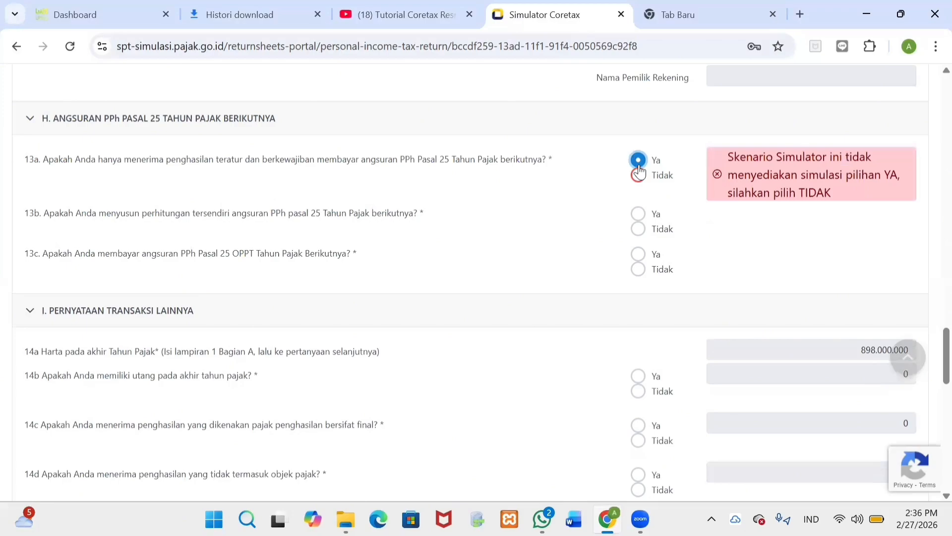
left_click(640, 248)
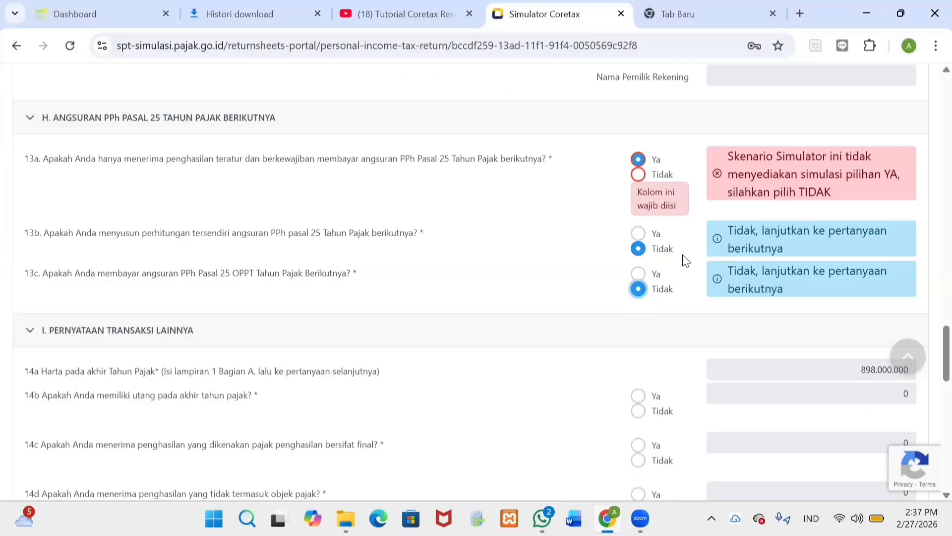
left_click_drag(931, 351, 930, 376)
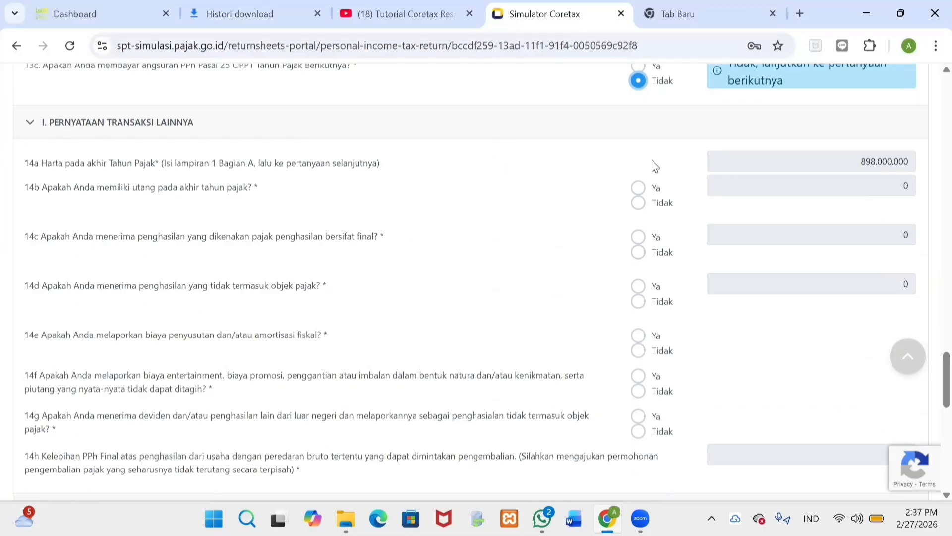
Step: Answer Ya to year-end debts (14b), and Tidak to final-tax income 14c and non-object income 14d
left_click(638, 189)
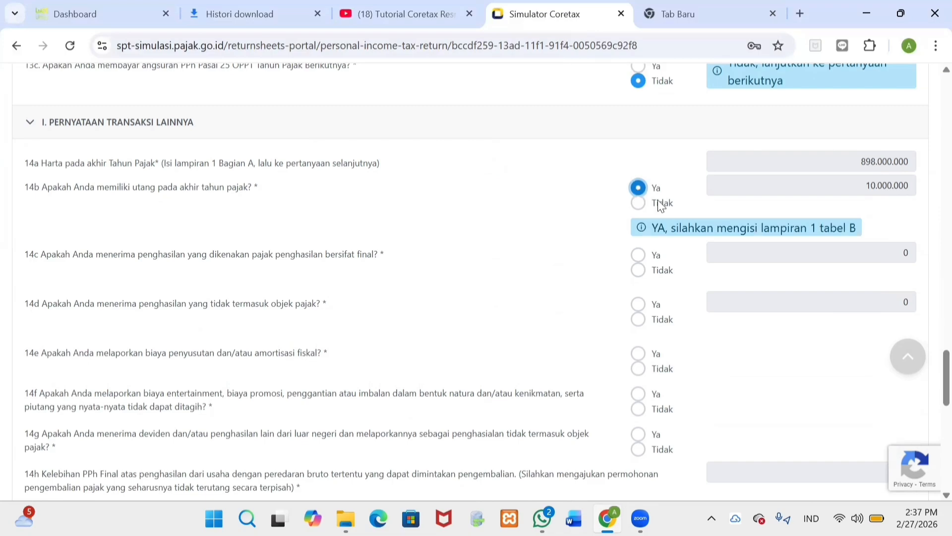
left_click(677, 271)
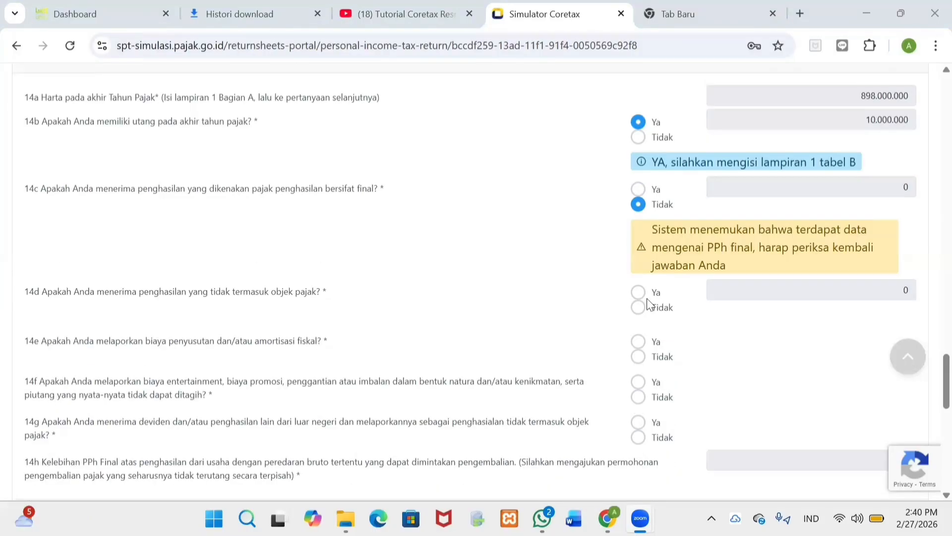
left_click(638, 307)
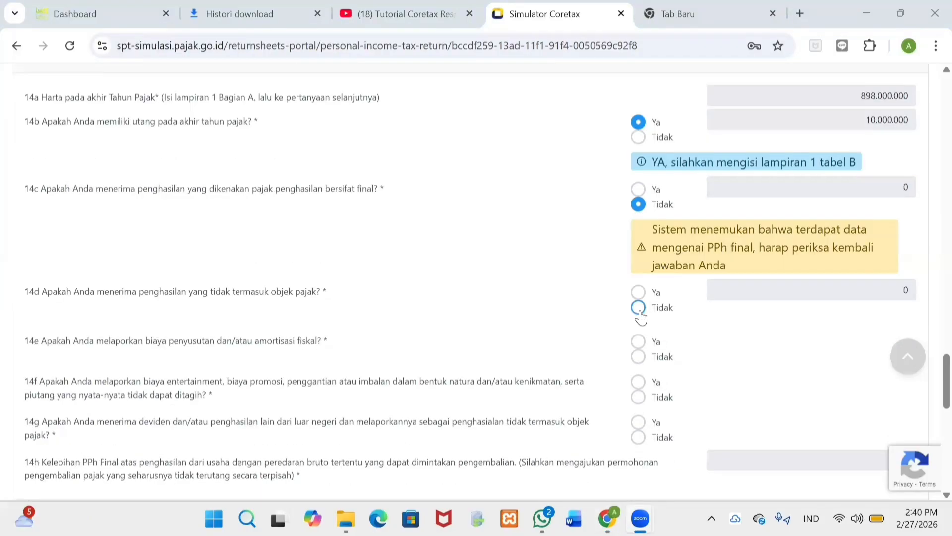
left_click(638, 310)
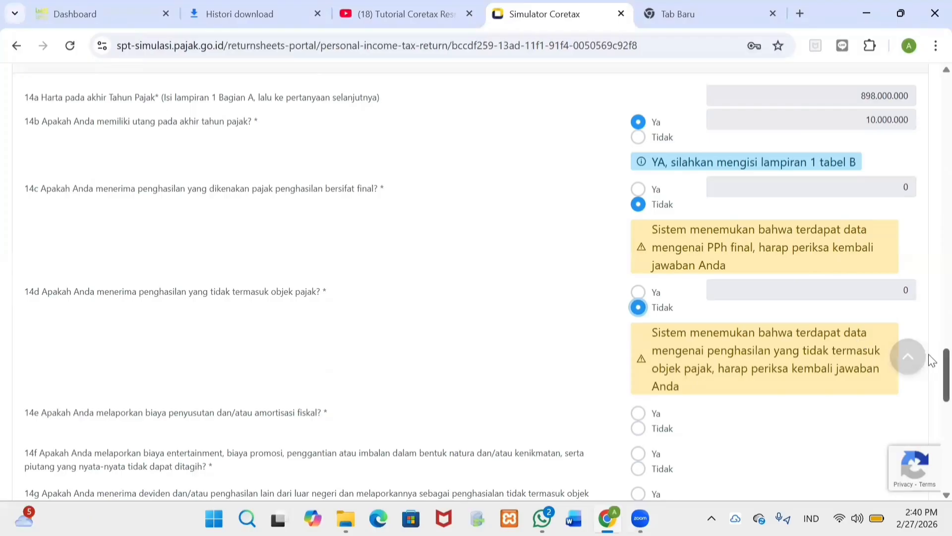
scroll(931, 379, "down", 2)
scroll(930, 384, "down", 4)
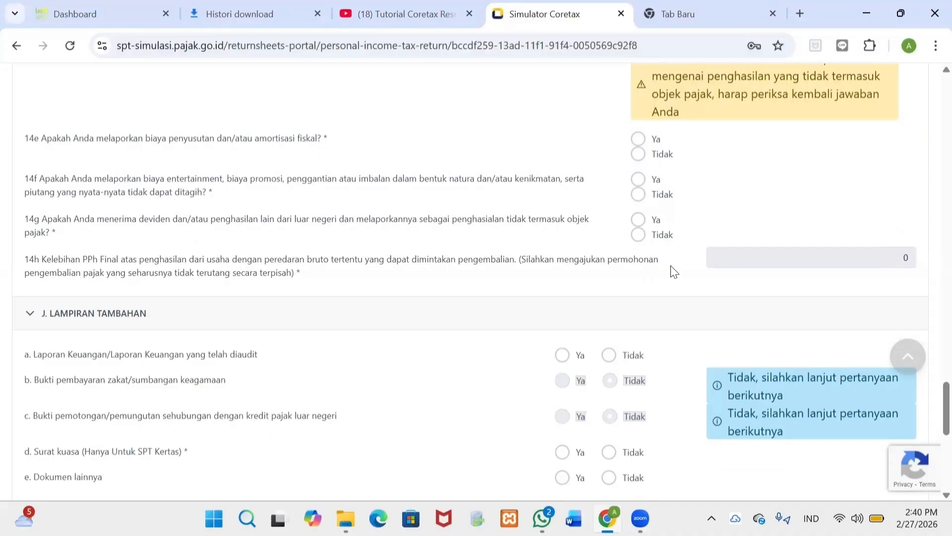
Step: Answer Tidak to foreign dividends 14g and attachments d and e, then tick the K. Pernyataan declaration
left_click(642, 243)
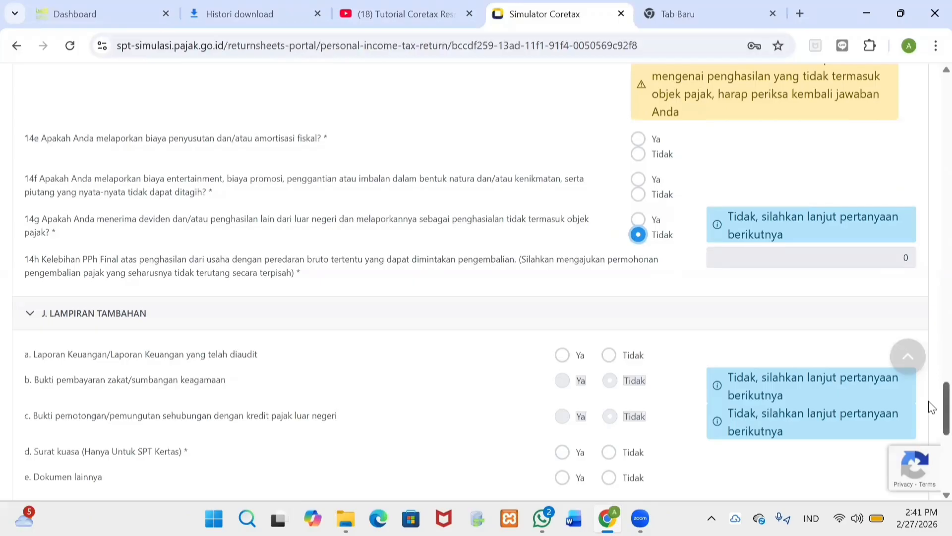
scroll(931, 407, "down", 2)
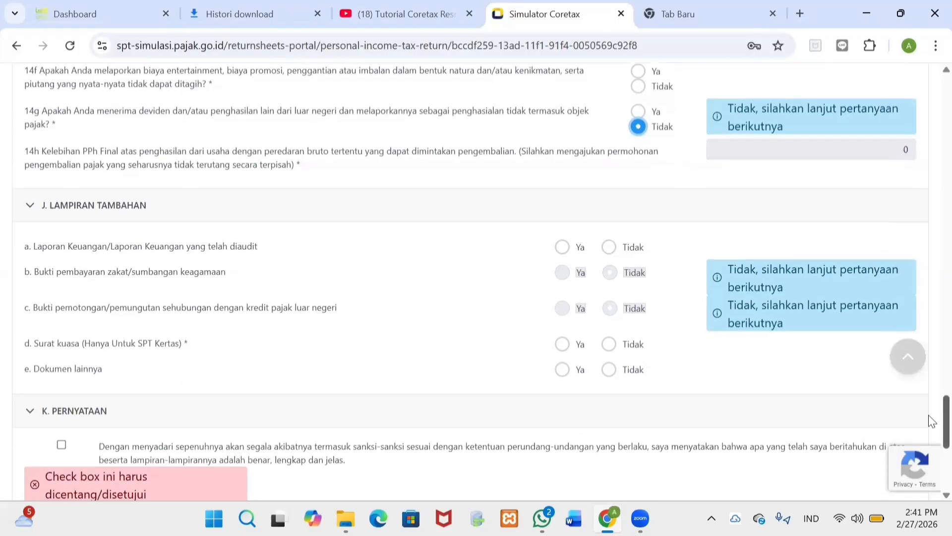
scroll(929, 416, "down", 1)
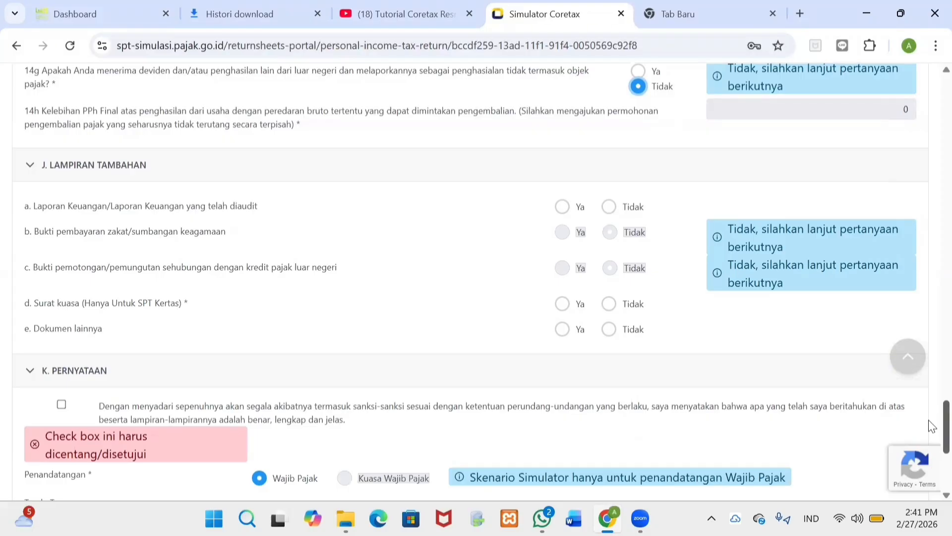
scroll(931, 425, "down", 1)
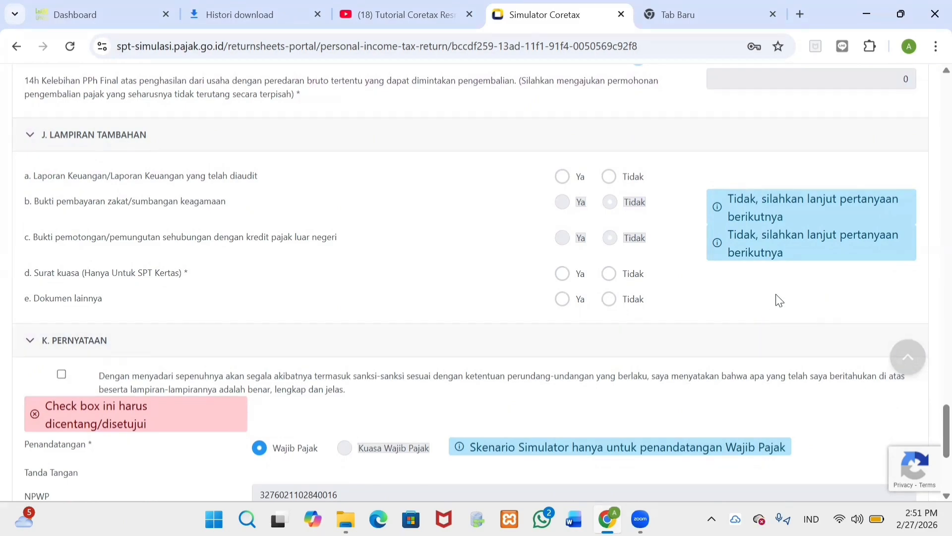
left_click(609, 274)
left_click(609, 310)
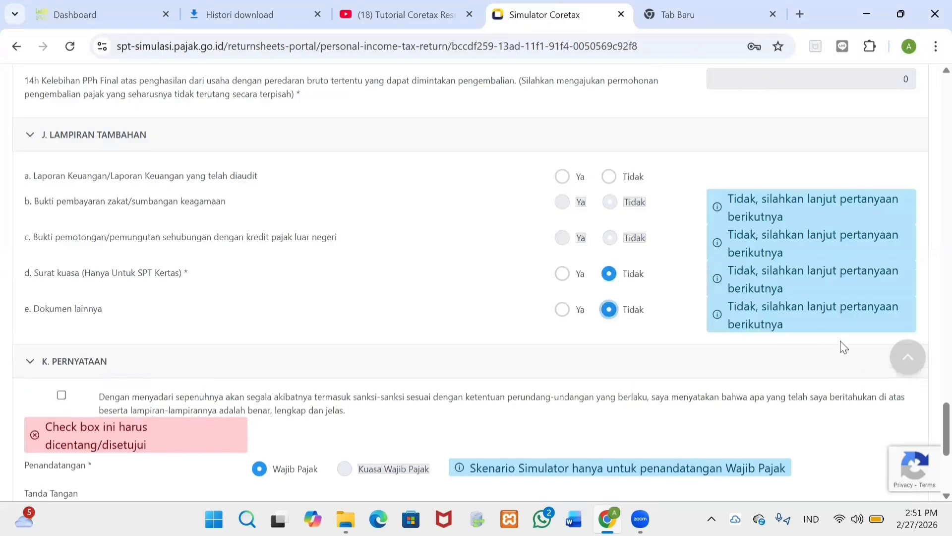
scroll(932, 420, "down", 5)
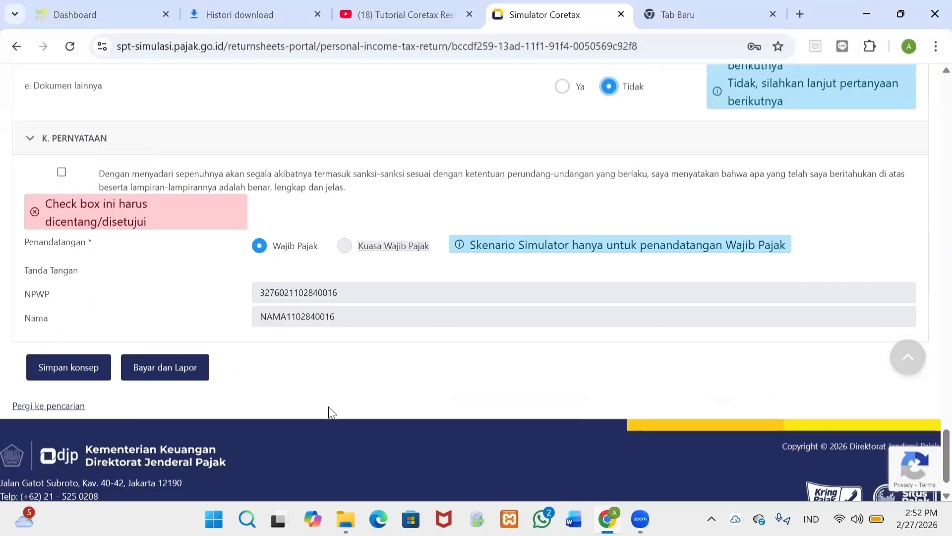
left_click(62, 174)
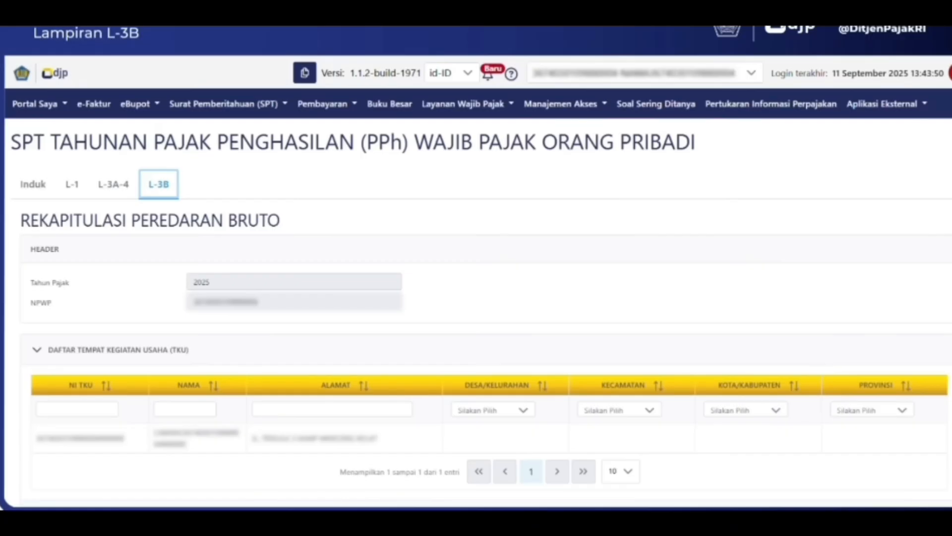
Step: Scroll past L-3B tables A and B to section C, the NPPN gross turnover recap
scroll(476, 298, "down", 2)
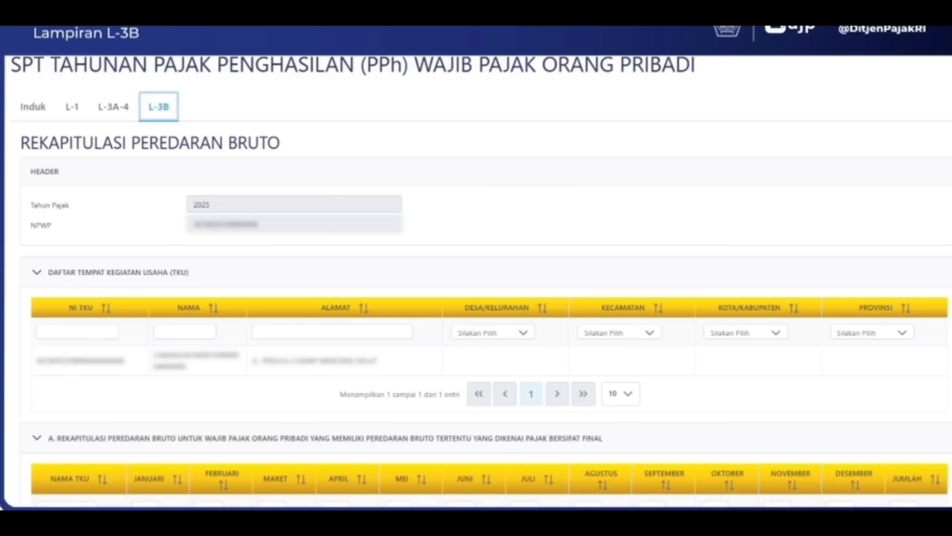
scroll(477, 278, "down", 9)
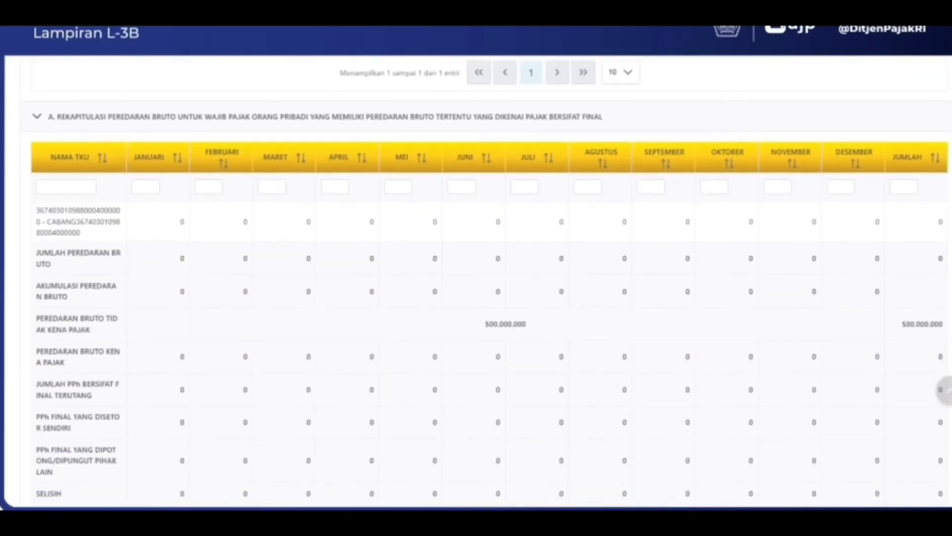
scroll(476, 278, "down", 9)
scroll(476, 277, "up", 3)
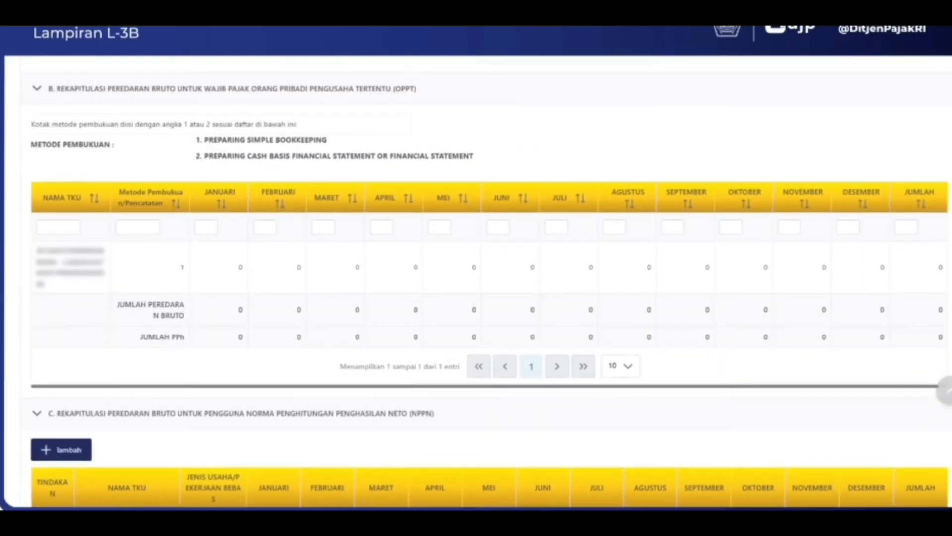
scroll(476, 278, "down", 6)
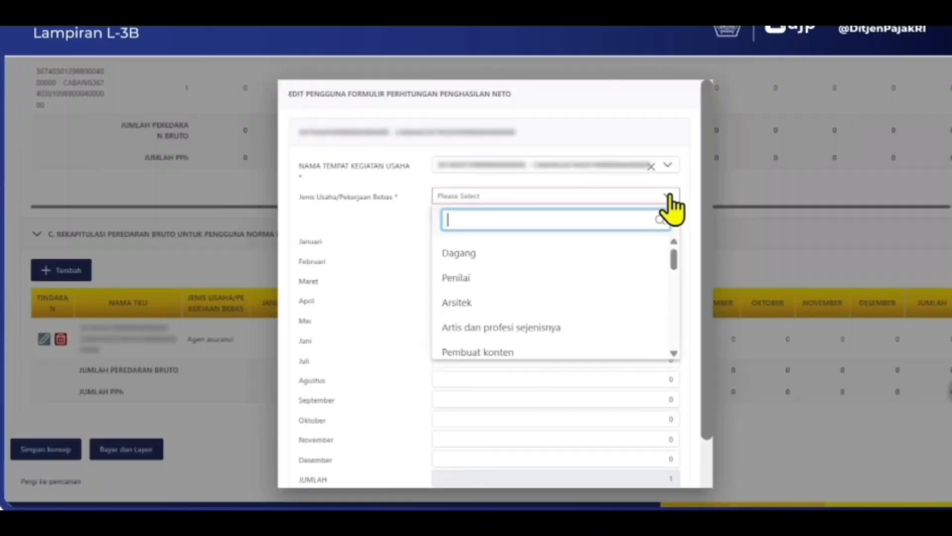
Step: Enter Agen asuransi monthly turnover (January 35.000.000, February 30.000.000) totalling 400.000.000 and save the draft
type("agen")
left_click(466, 277)
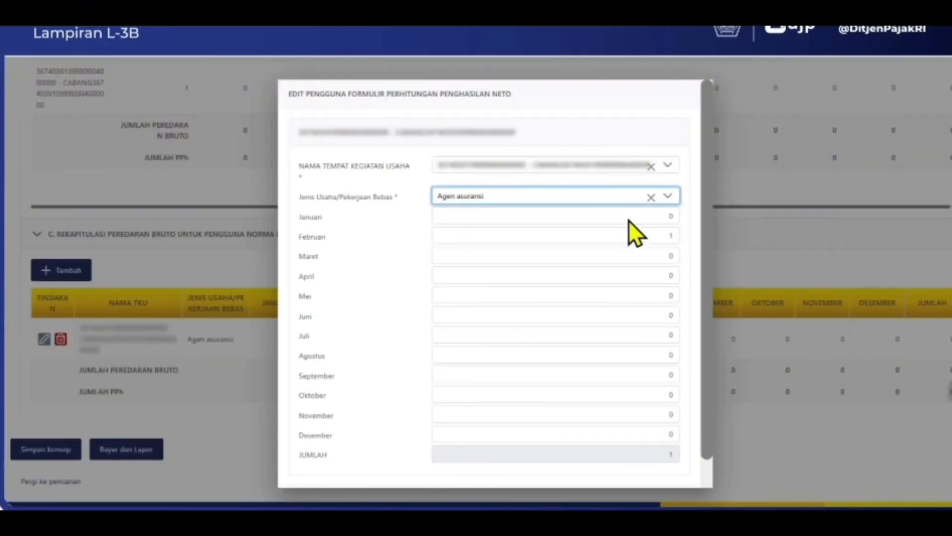
left_click(539, 218)
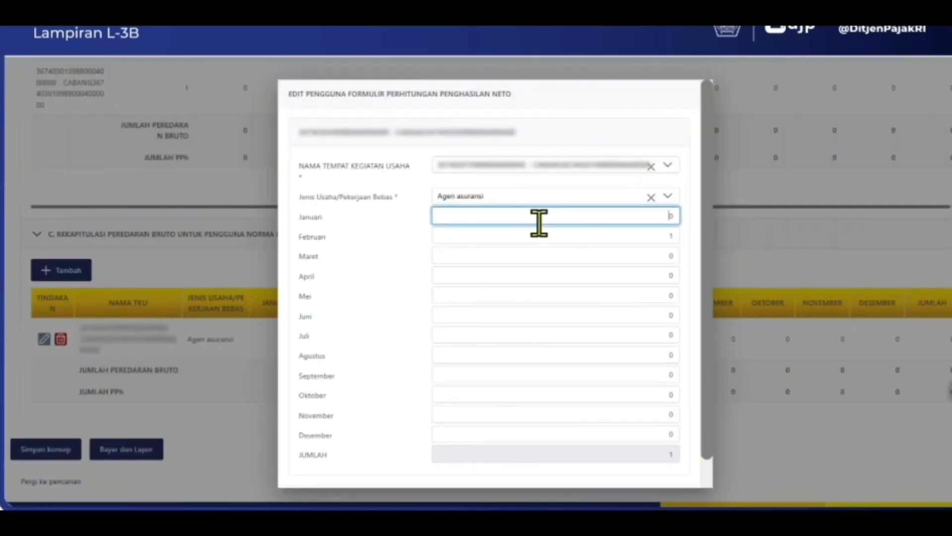
type("35.000.000")
key("Tab")
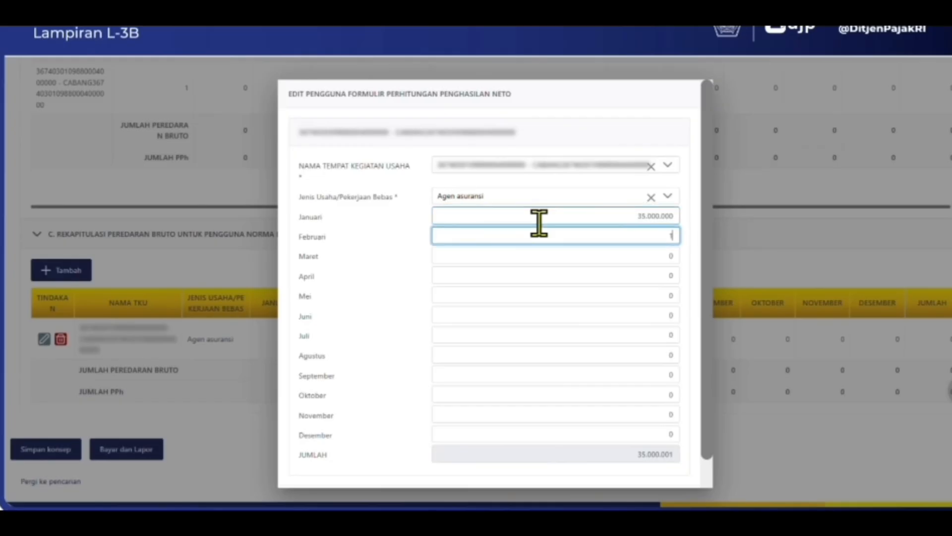
type("30.000.000")
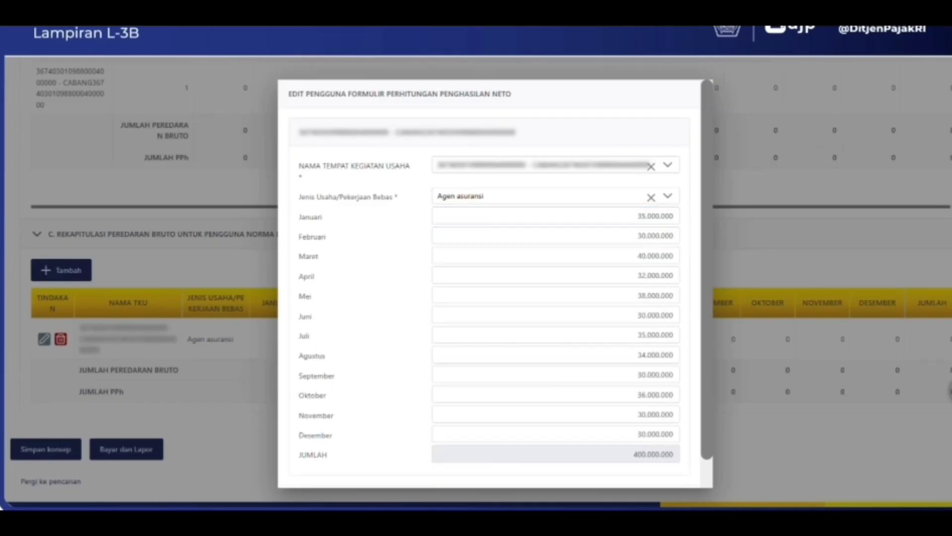
scroll(691, 291, "down", 1)
left_click(669, 473)
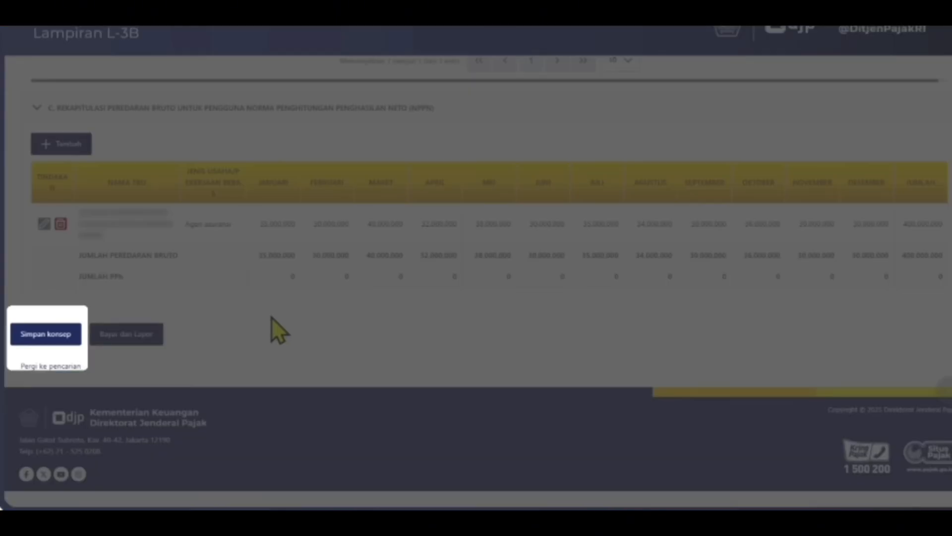
left_click(49, 335)
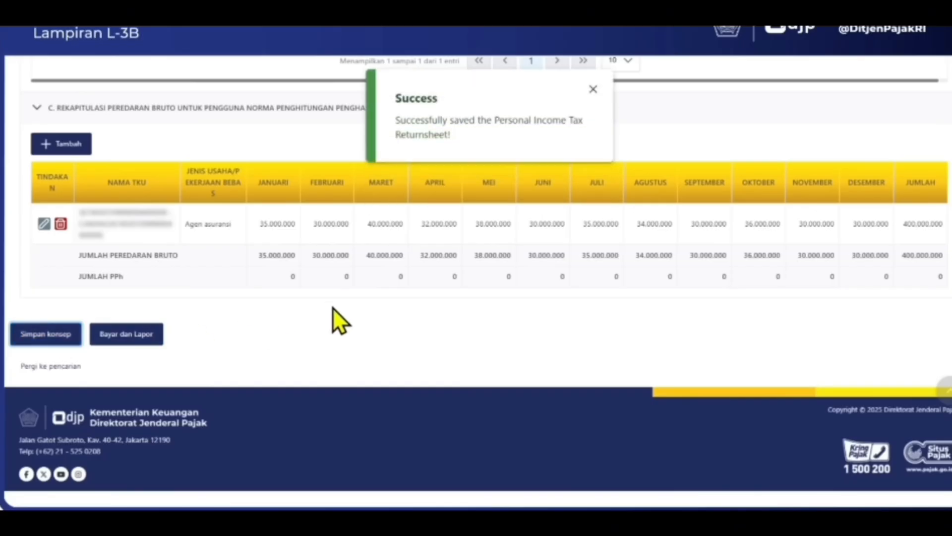
scroll(521, 273, "up", 15)
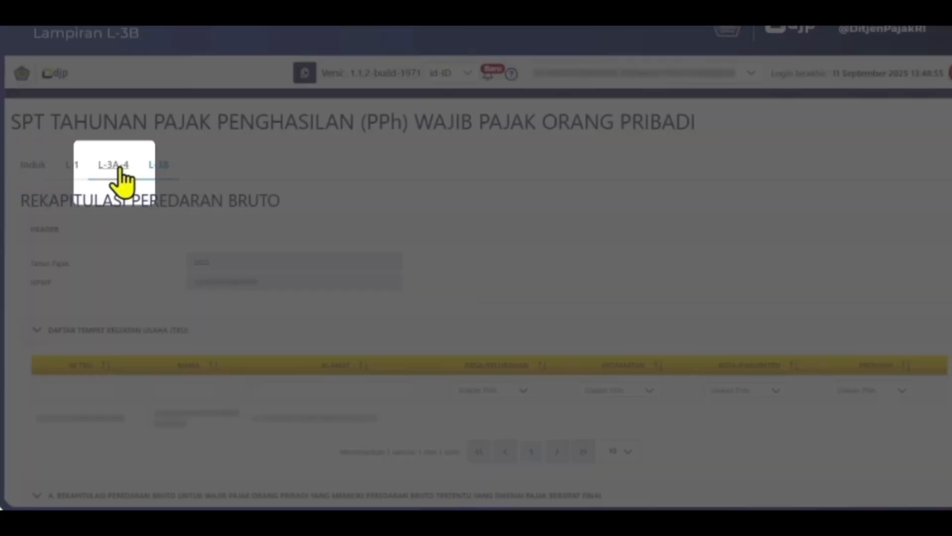
Step: Switch to L-3A-4 and bring section A's Agen asuransi net income row into view
left_click(113, 164)
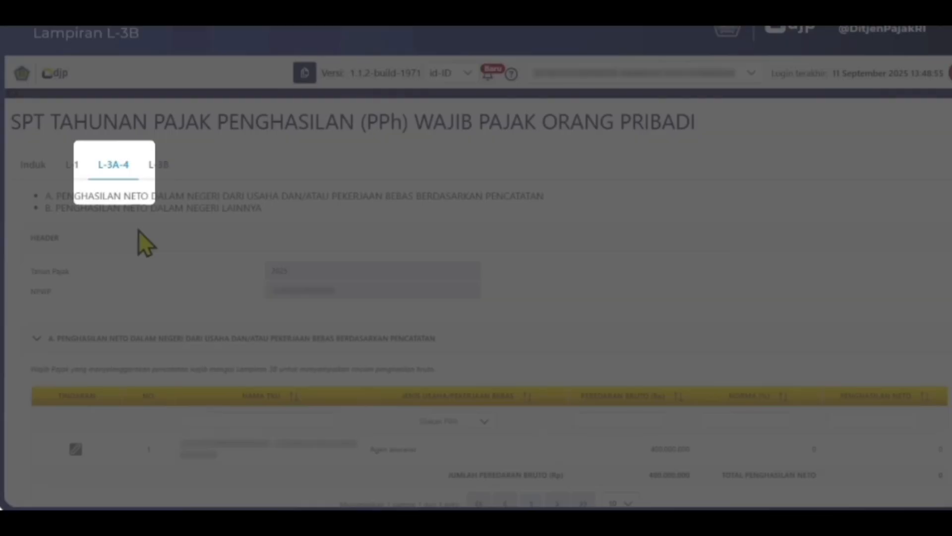
scroll(472, 219, "down", 3)
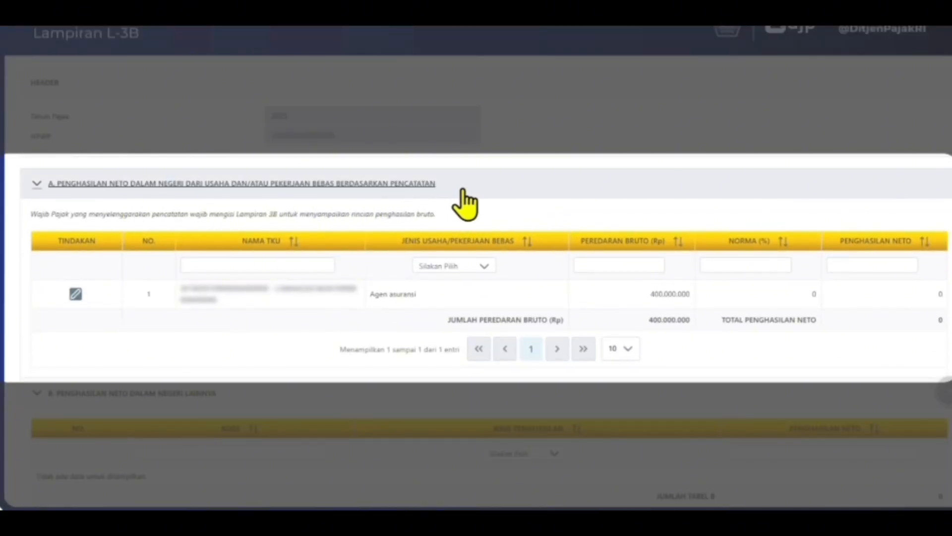
scroll(464, 199, "down", 2)
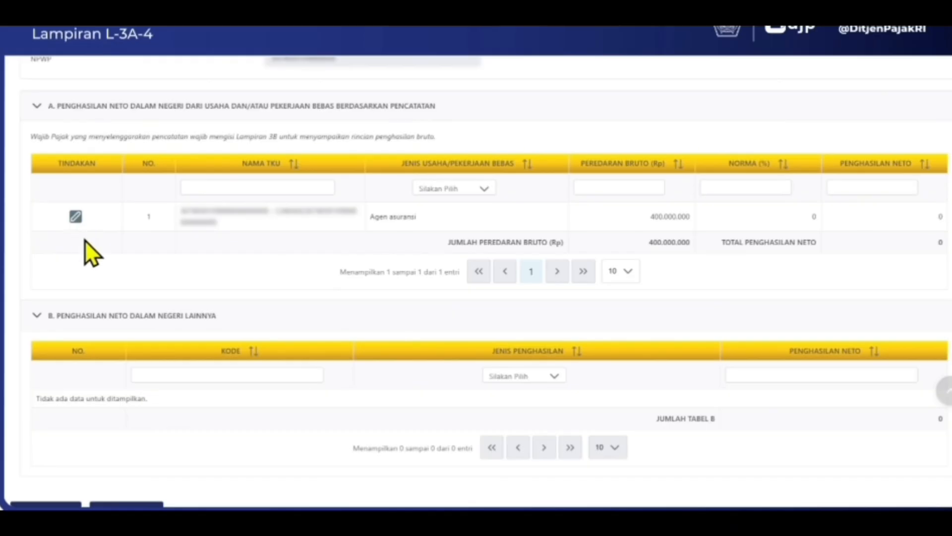
Step: Set the Agen asuransi row's norma to 50%, giving 200.000.000 net income
left_click(75, 216)
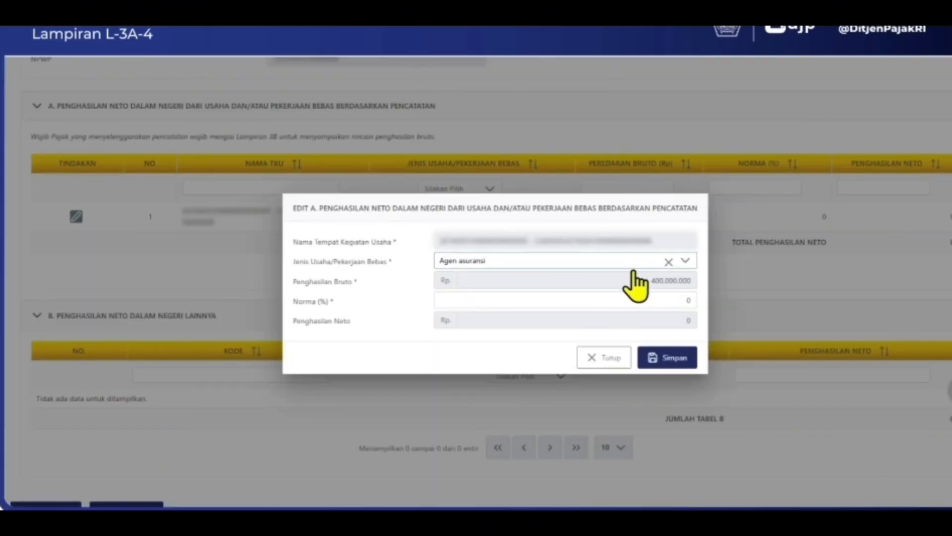
left_click(662, 299)
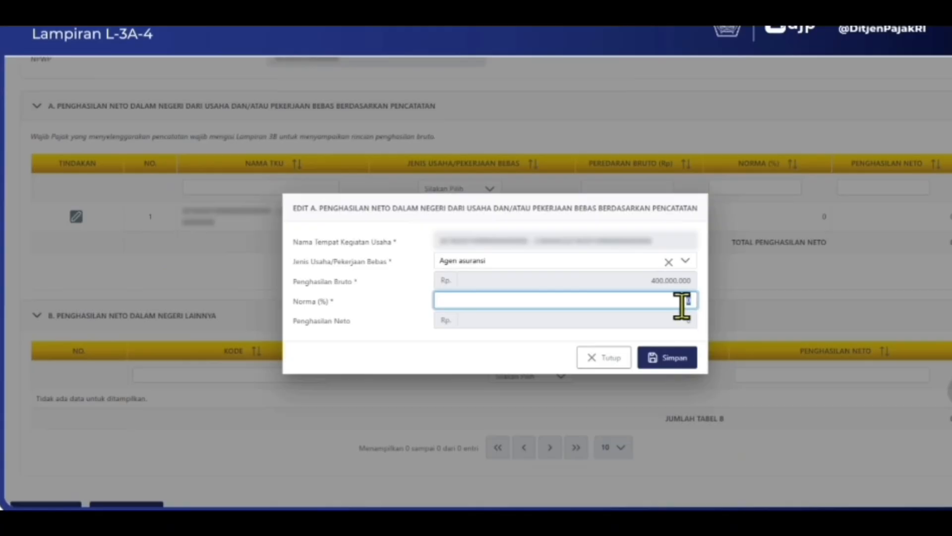
type("50")
left_click(679, 361)
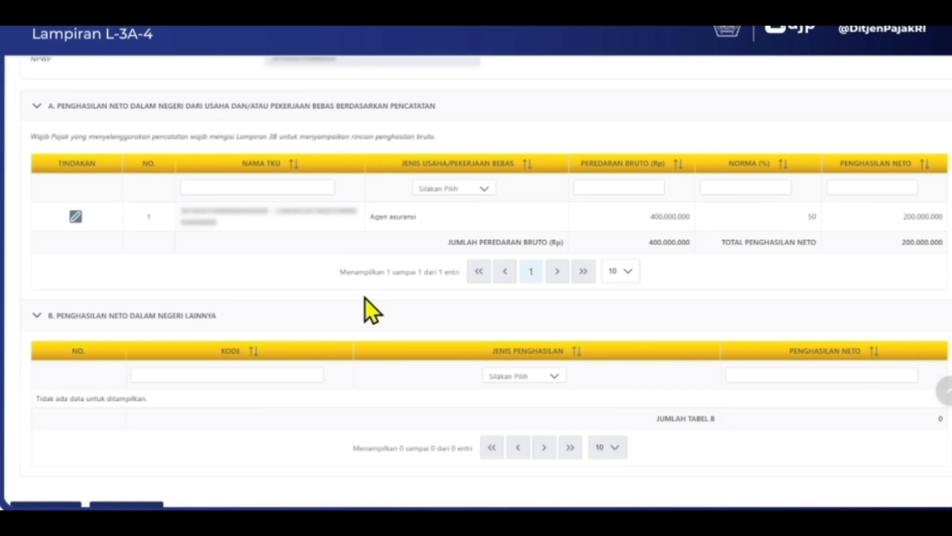
Step: Save the return as a draft and go to the L-1 attachment
scroll(364, 297, "down", 5)
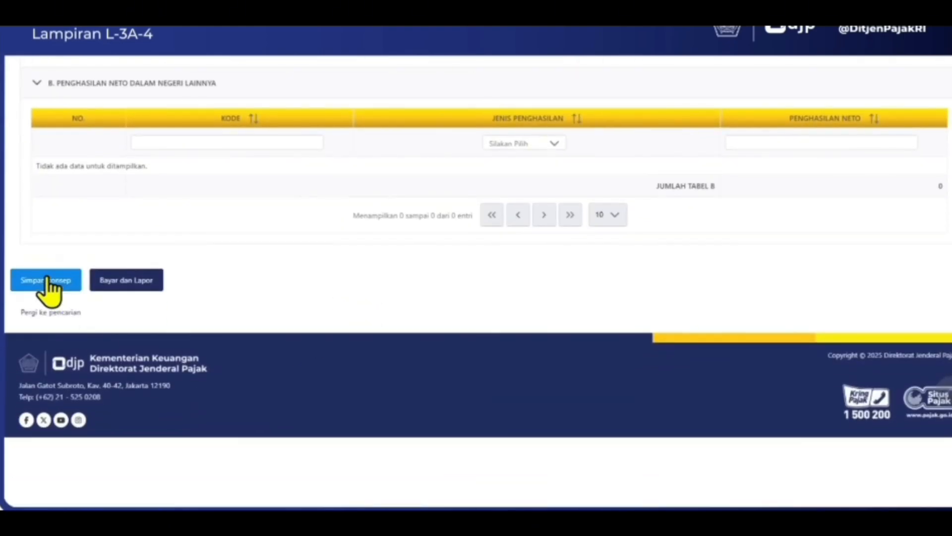
left_click(47, 279)
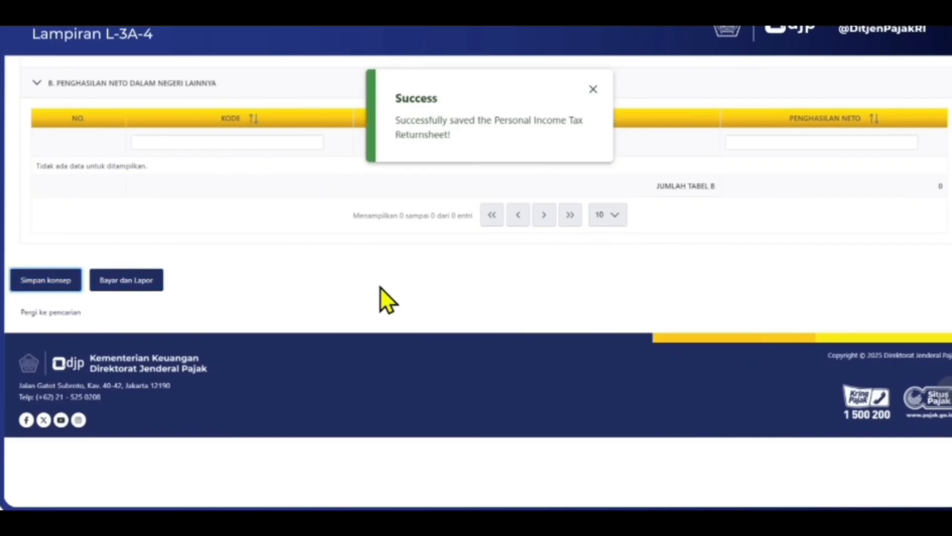
scroll(380, 287, "up", 10)
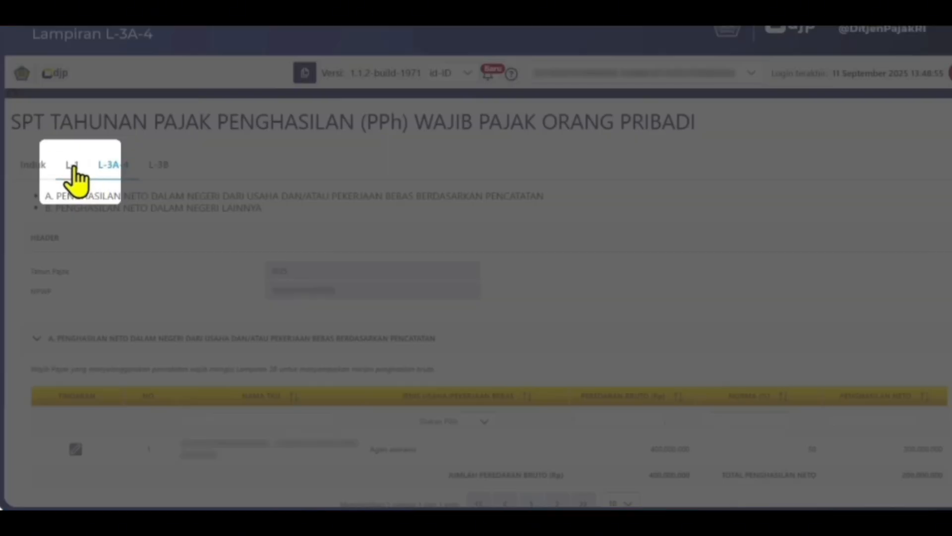
left_click(72, 167)
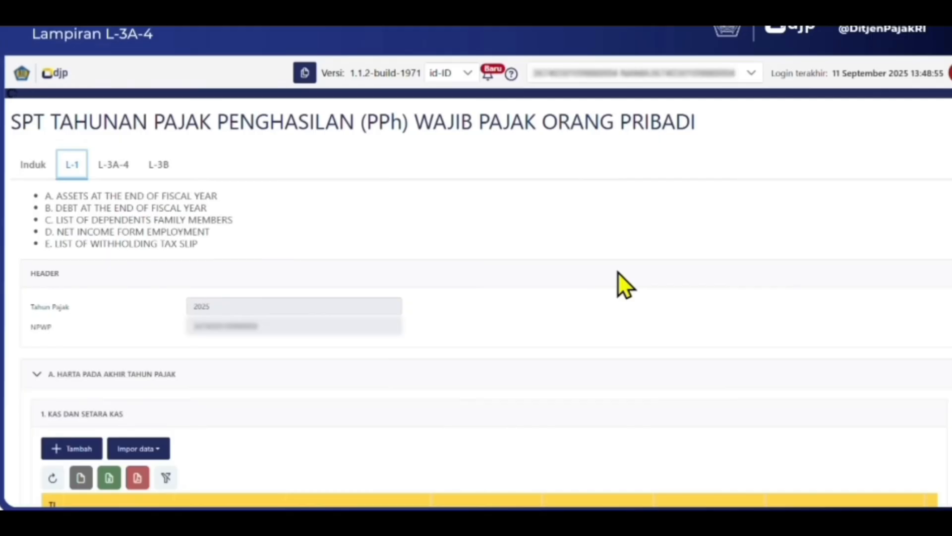
Step: Collapse L-1 sections A through E, then re-expand only section A, year-end assets
scroll(617, 272, "down", 2)
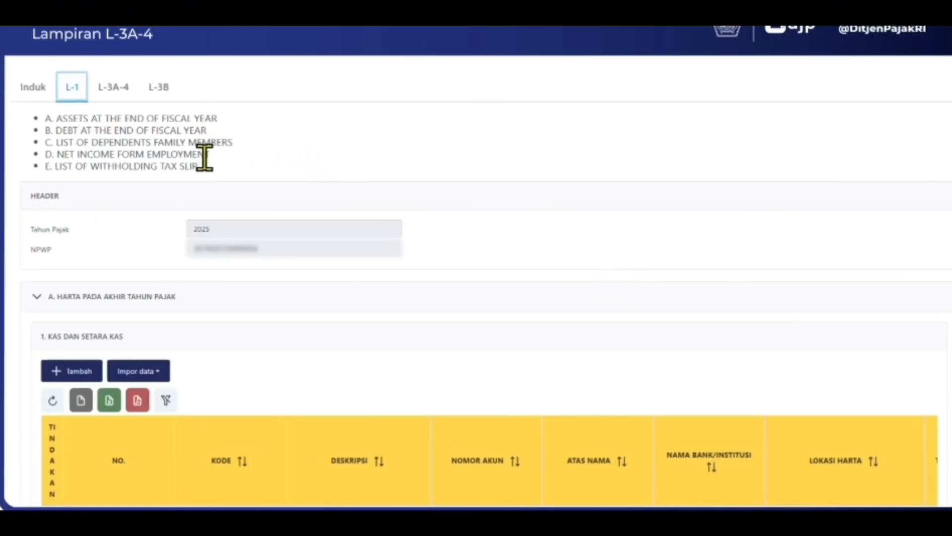
left_click(35, 303)
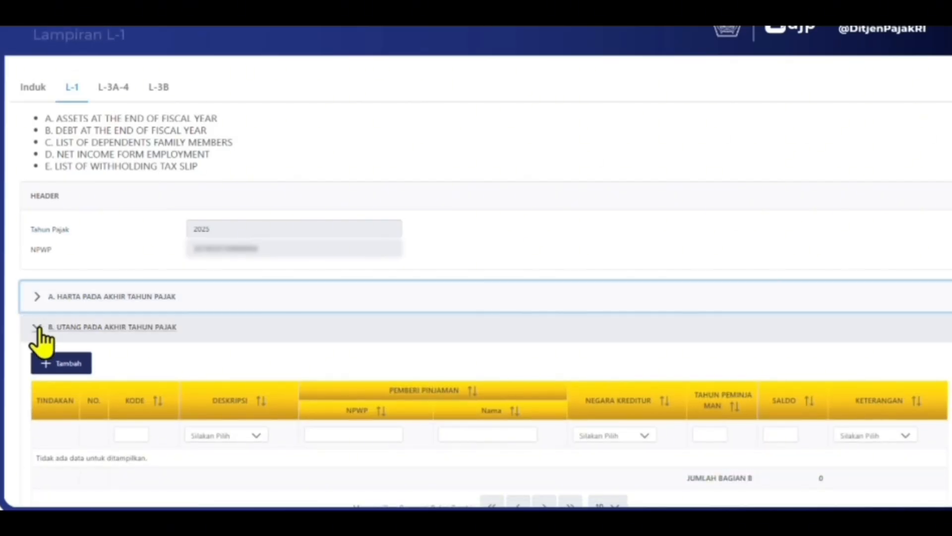
left_click(37, 330)
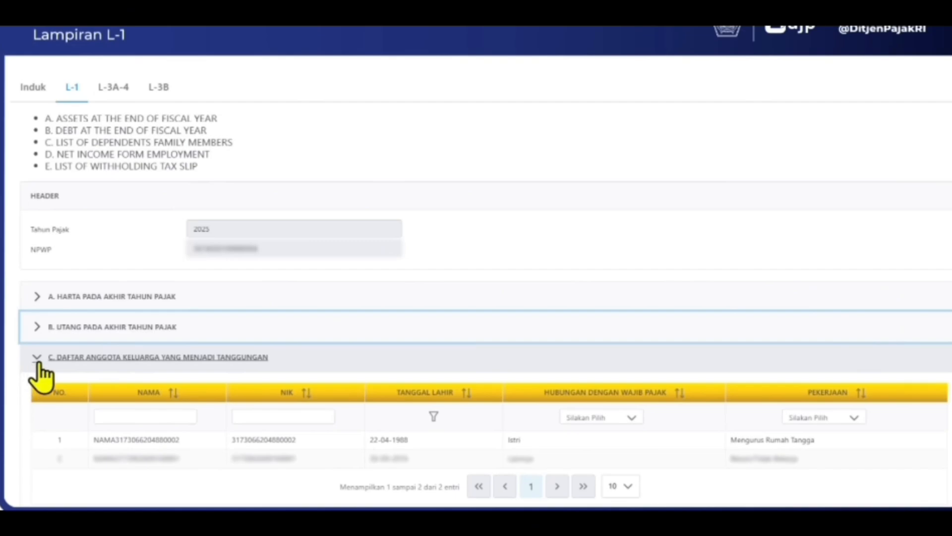
left_click(36, 361)
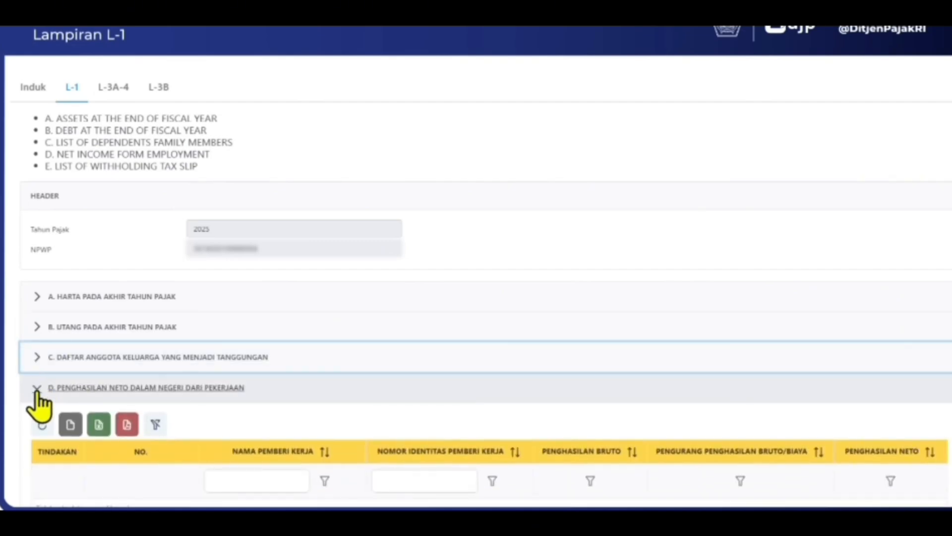
left_click(36, 392)
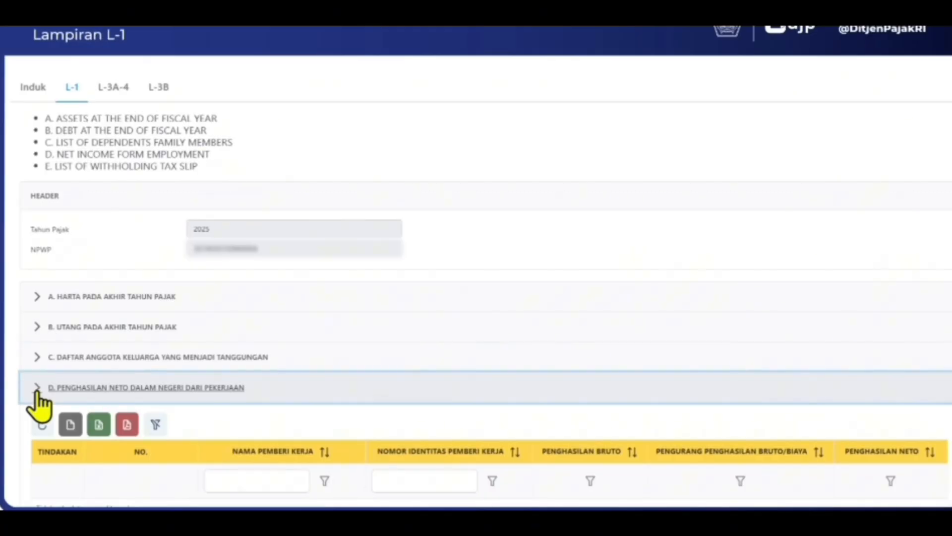
scroll(38, 404, "down", 2)
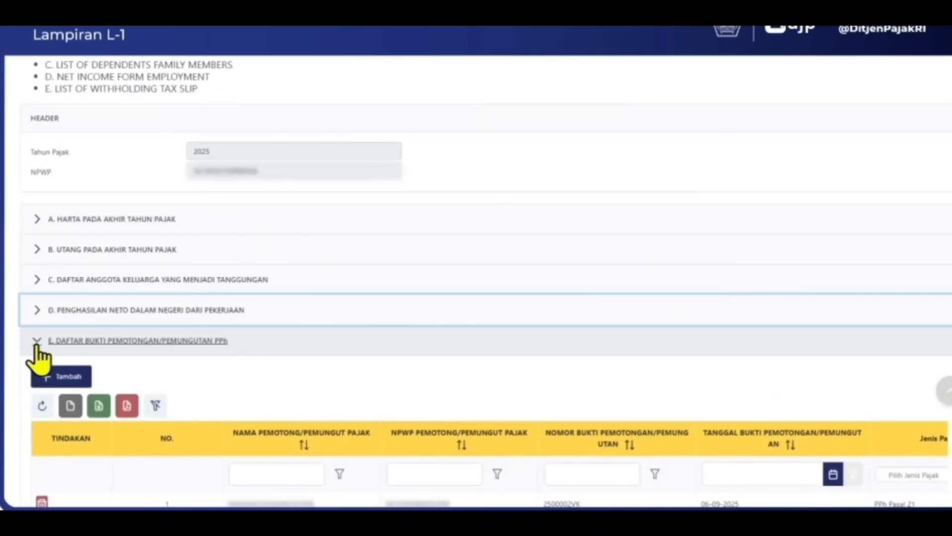
left_click(36, 345)
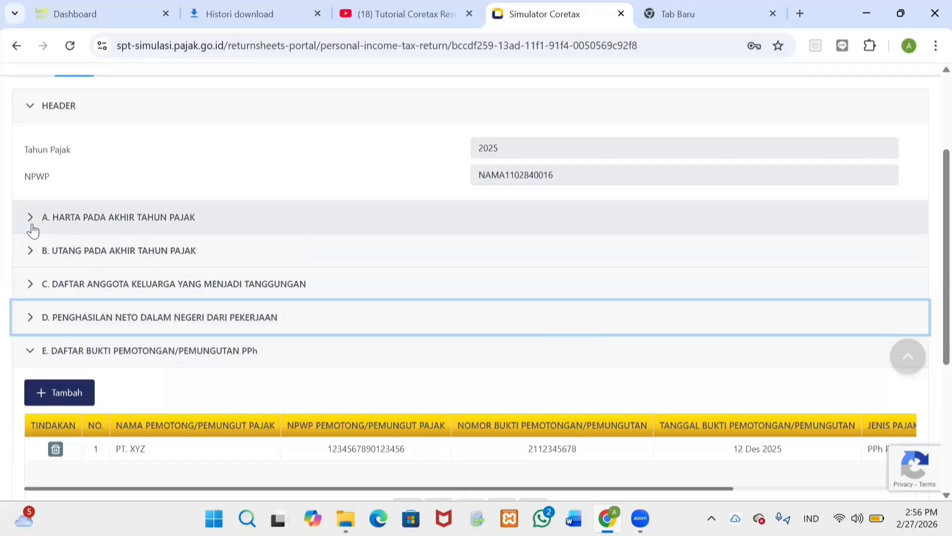
left_click(32, 226)
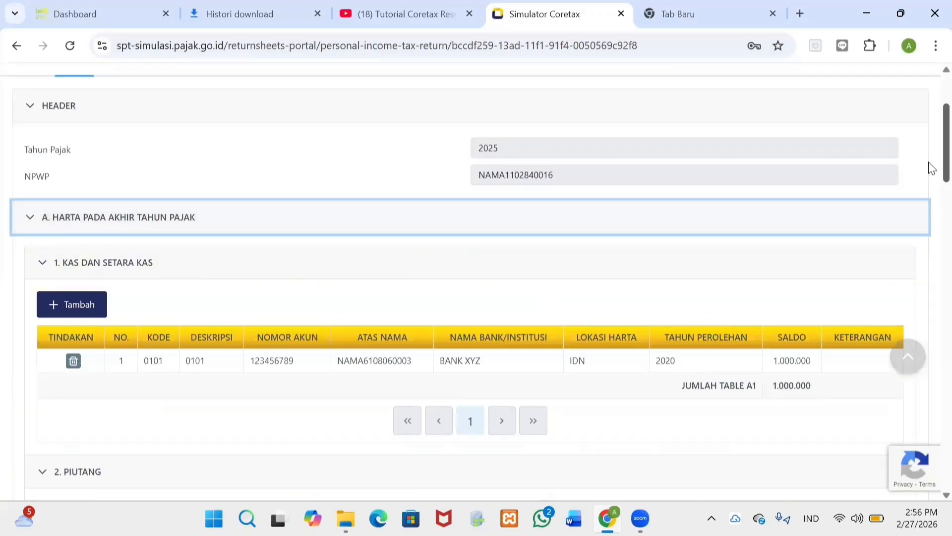
Step: Scroll through the year-end asset tables, then back up to the 1.000.000 cash entry
scroll(932, 180, "down", 3)
scroll(932, 198, "down", 4)
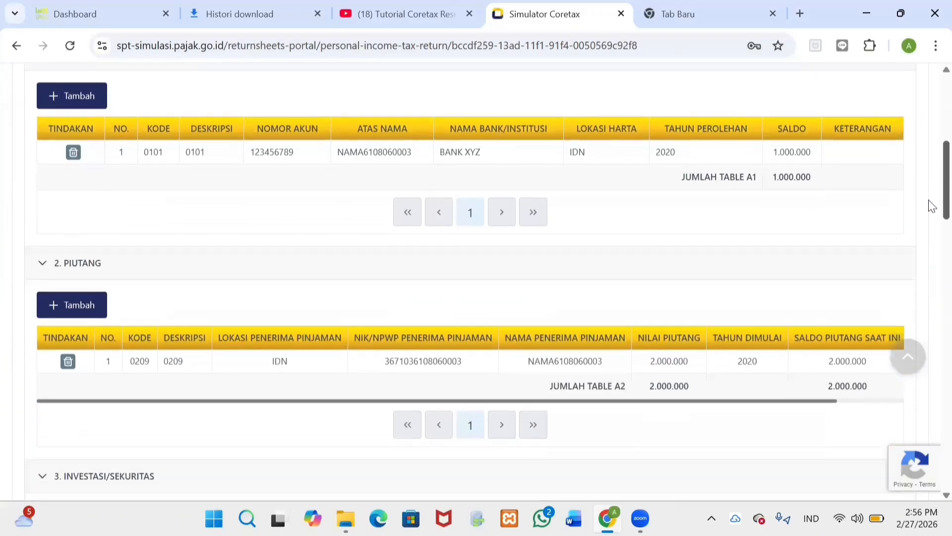
scroll(932, 238, "down", 6)
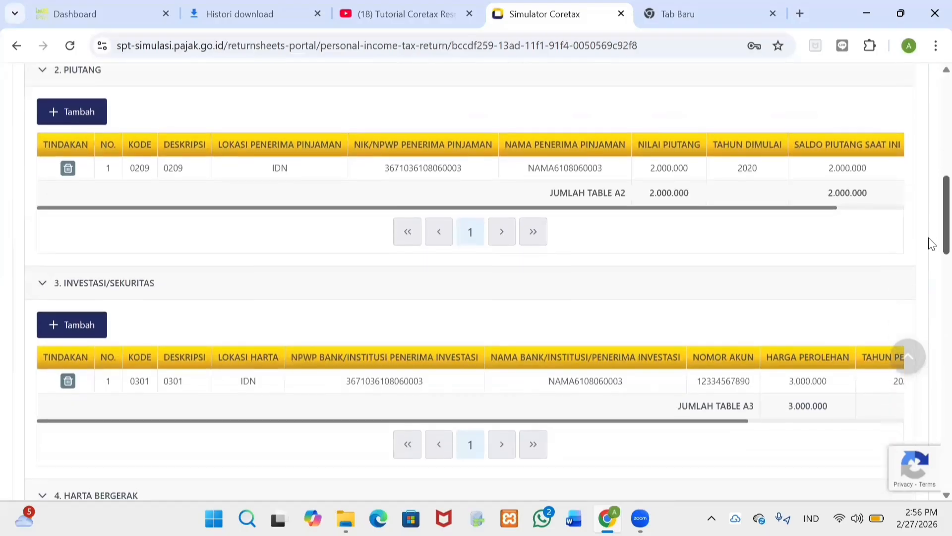
scroll(929, 287, "down", 4)
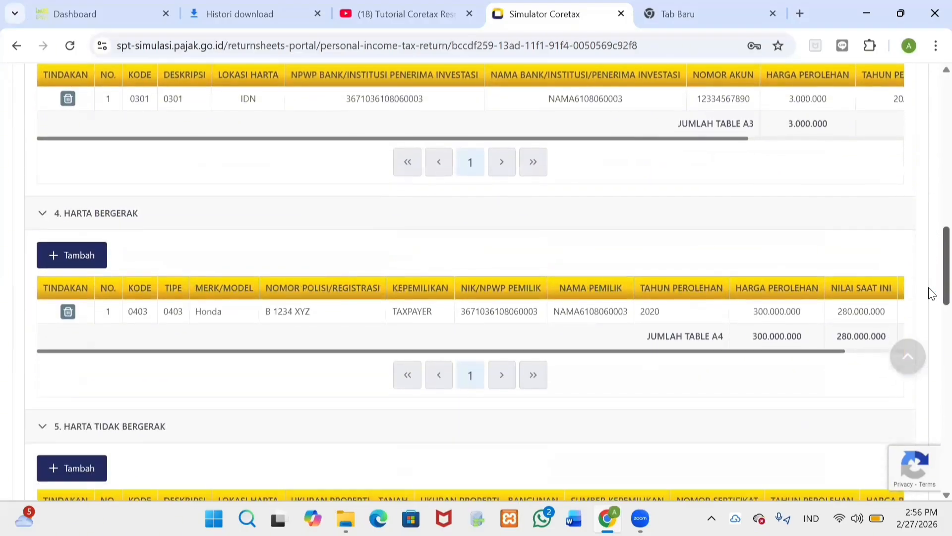
scroll(928, 311, "down", 4)
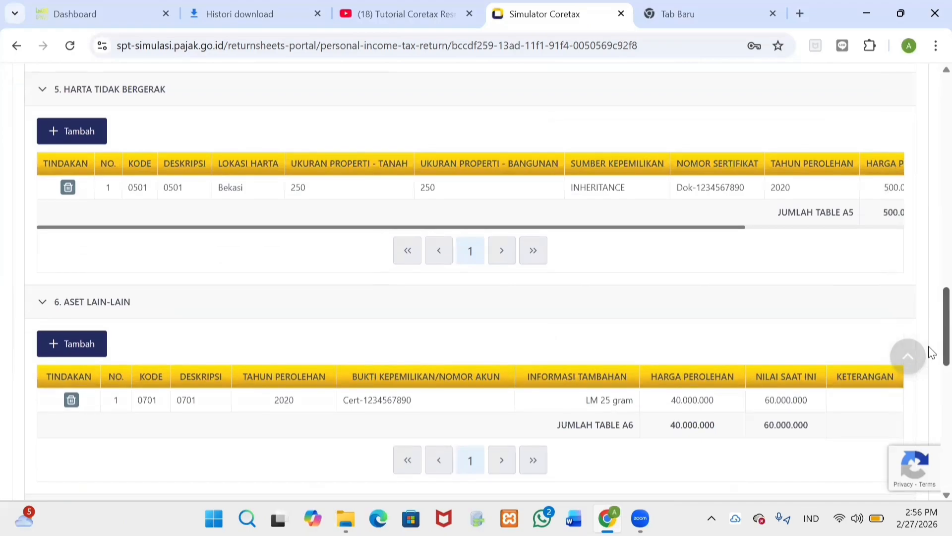
scroll(930, 362, "down", 4)
scroll(931, 397, "down", 7)
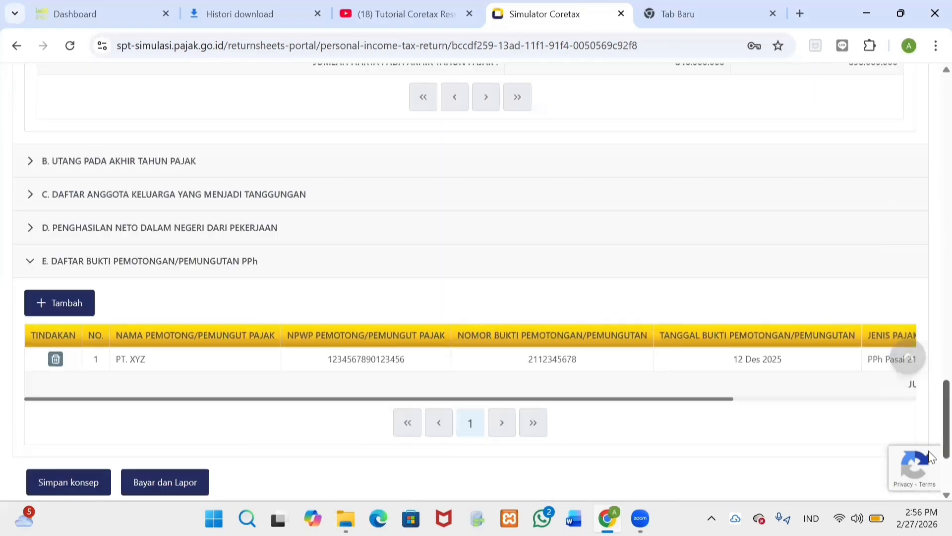
scroll(930, 427, "up", 3)
scroll(931, 410, "up", 20)
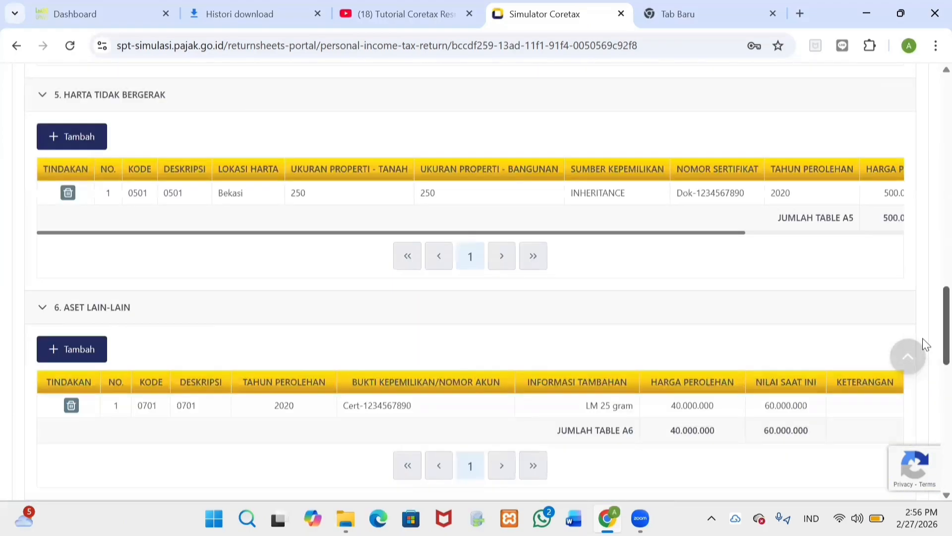
scroll(905, 198, "up", 3)
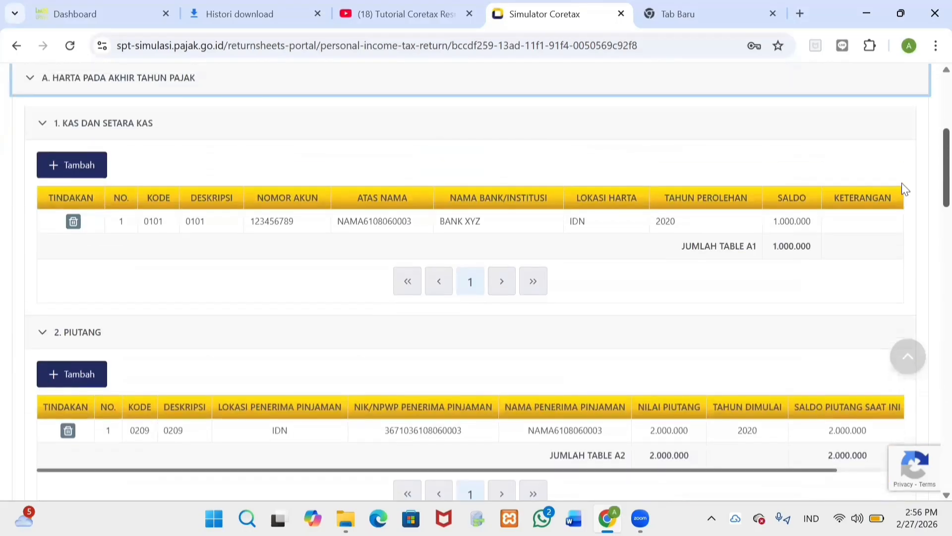
scroll(930, 228, "down", 4)
scroll(931, 253, "up", 5)
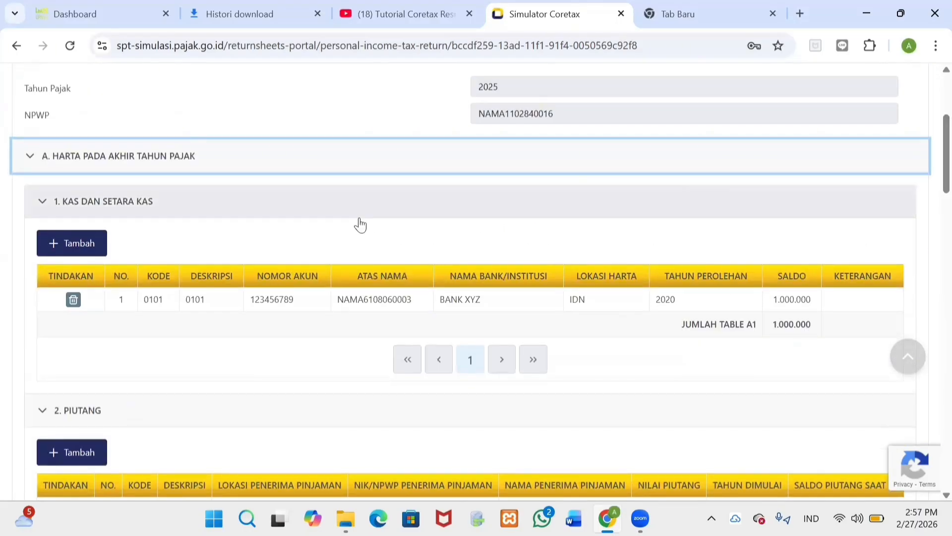
Step: Add a new cash and cash-equivalents entry with description Tabungan (code 0102)
left_click(59, 251)
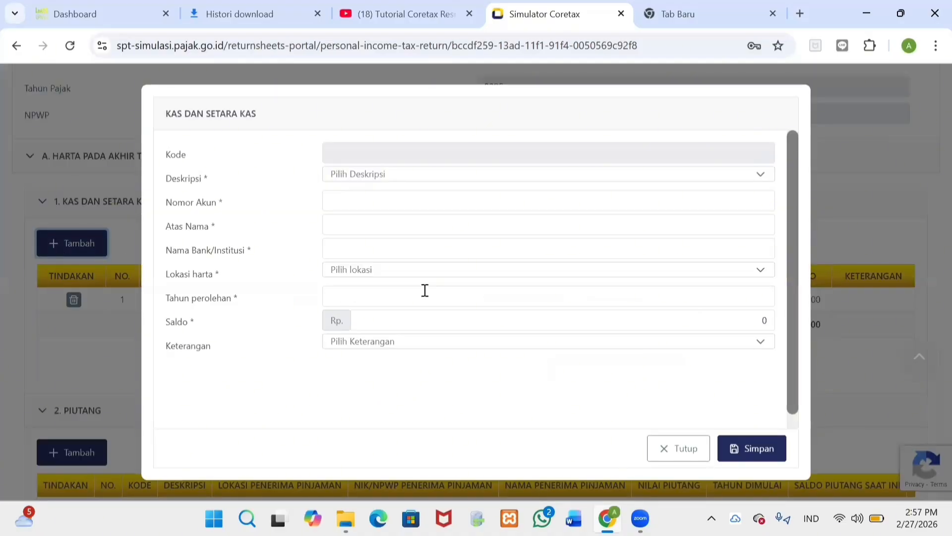
left_click(543, 179)
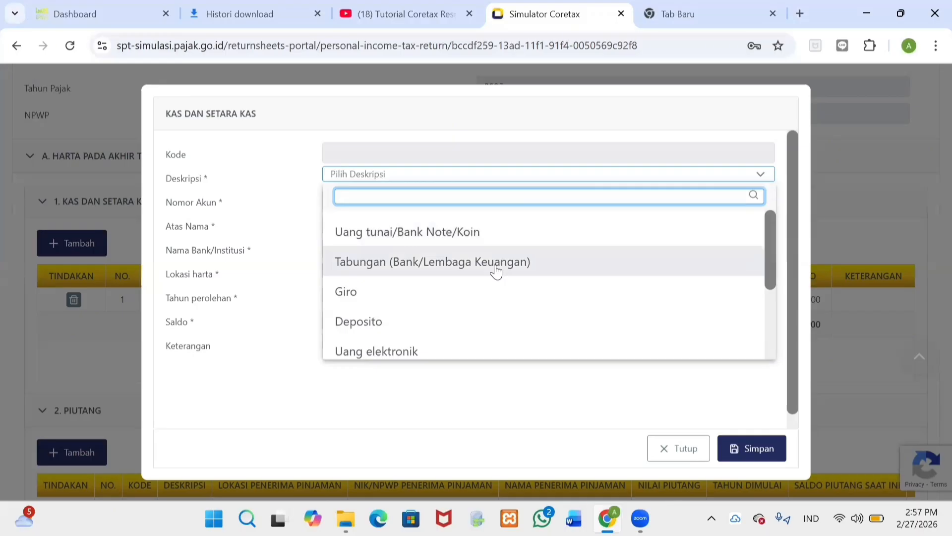
left_click(496, 271)
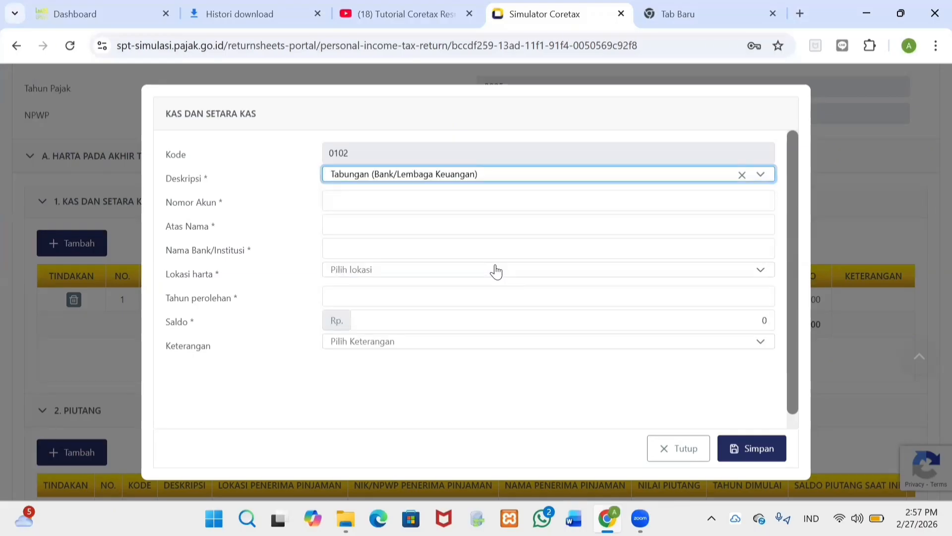
Step: Fill in the savings account number, the holder's name and Bank ABC as institution
left_click(414, 196)
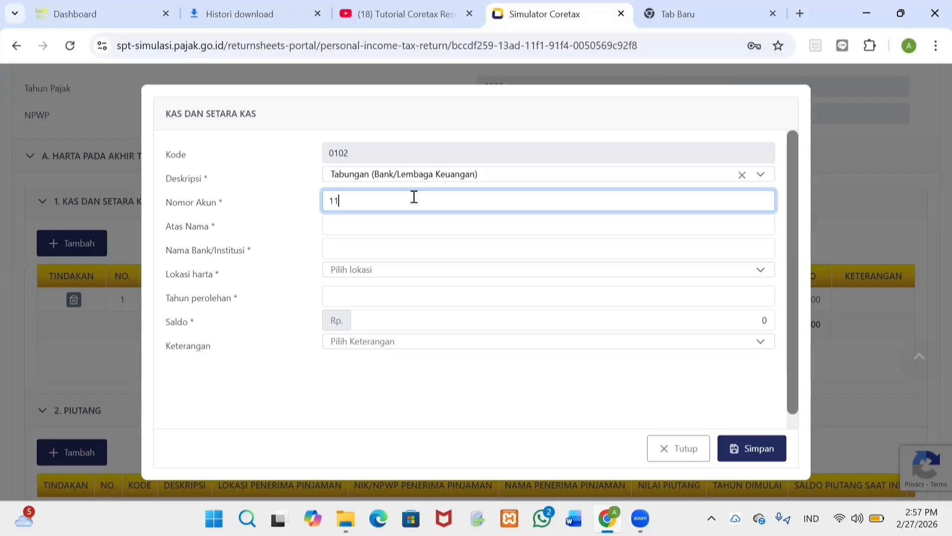
left_click(383, 229)
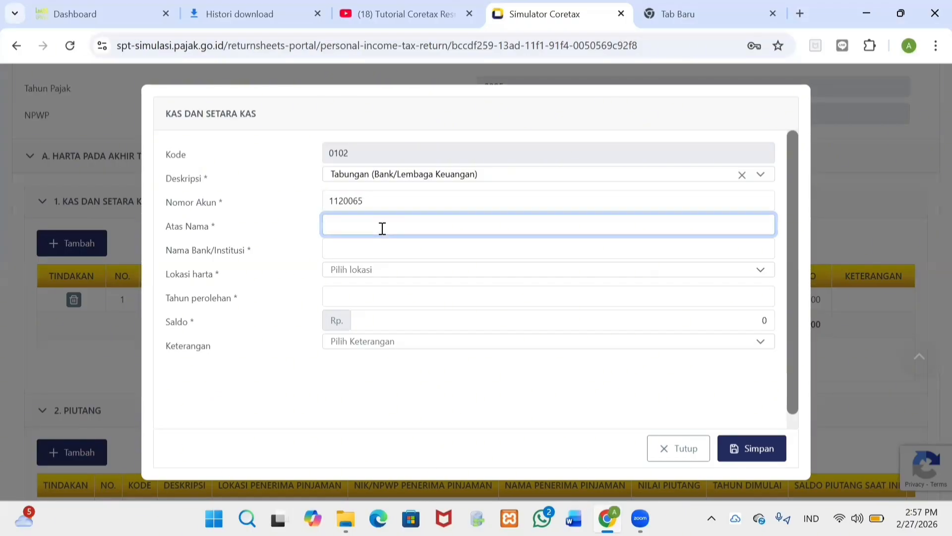
type("Aura")
left_click(355, 248)
type("Bank ABC")
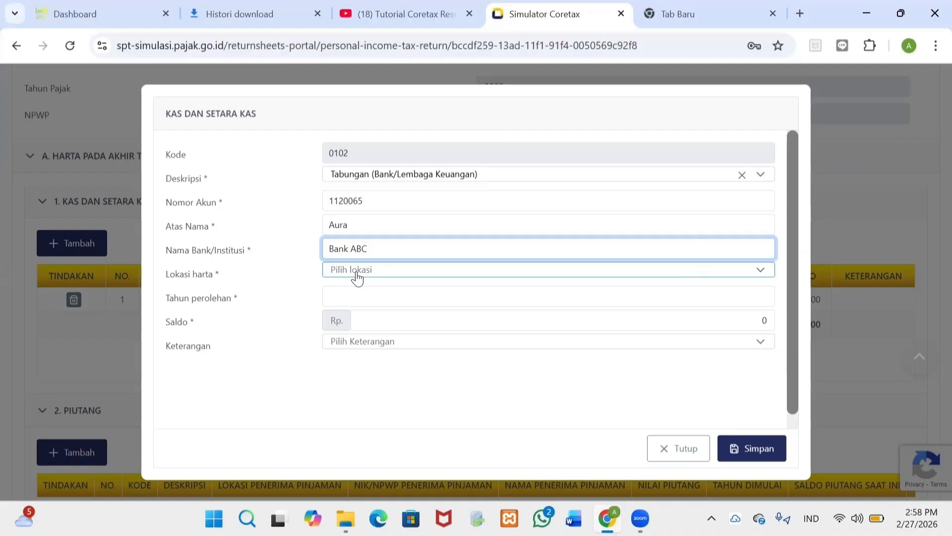
Step: Set location Indonesia, acquisition year 2025 and balance 100.000.000, then save the savings entry
left_click(357, 272)
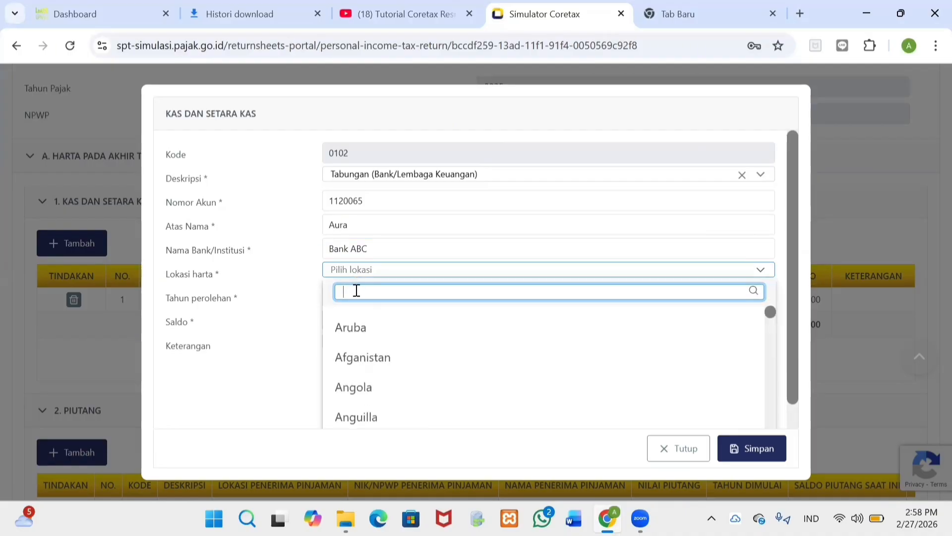
type("ind")
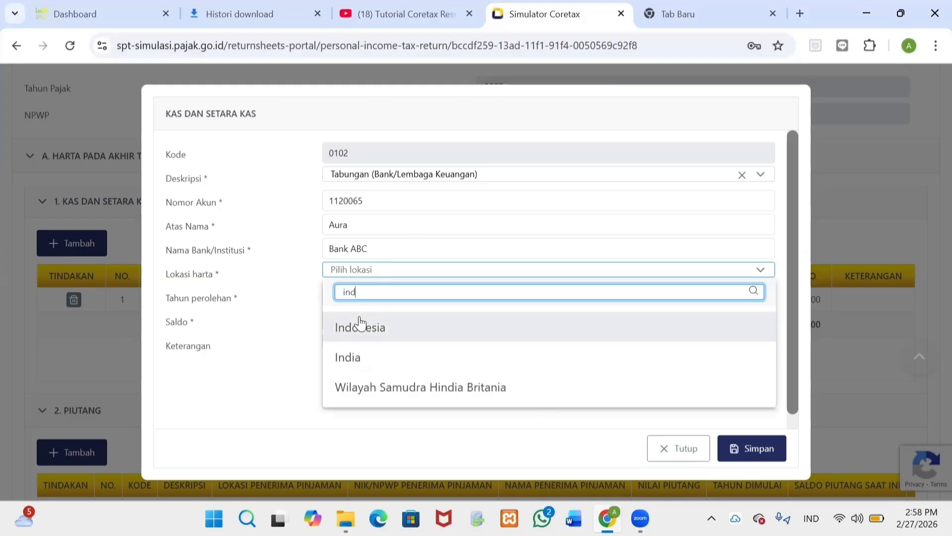
left_click(360, 326)
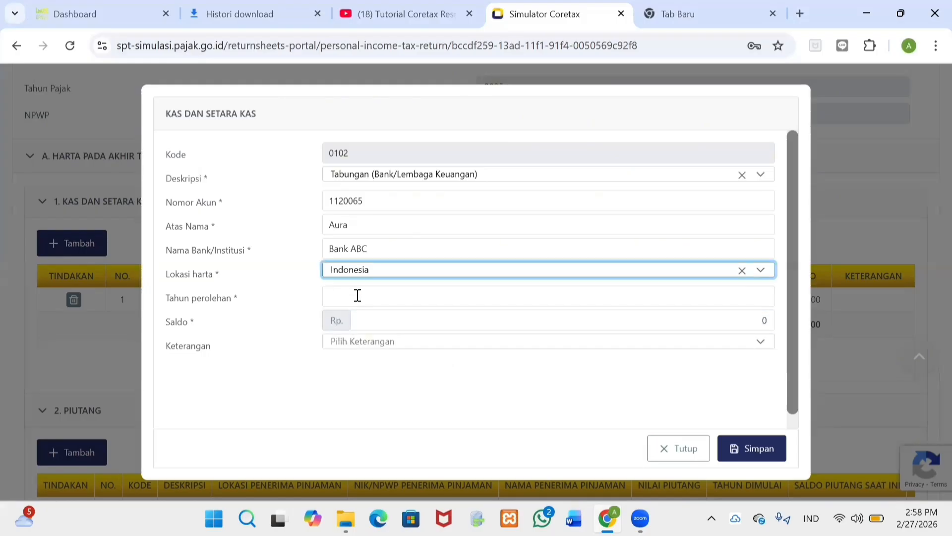
left_click(357, 295)
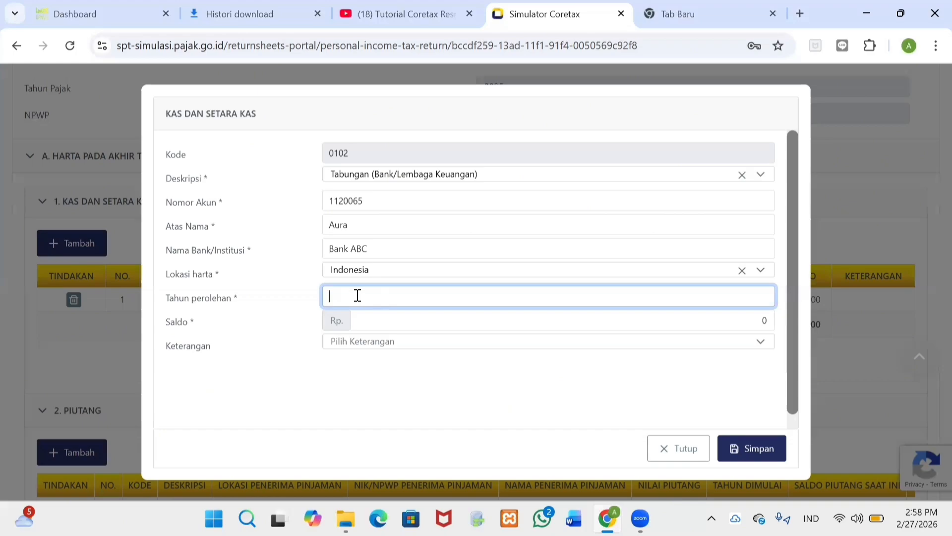
type("2025")
left_click(416, 327)
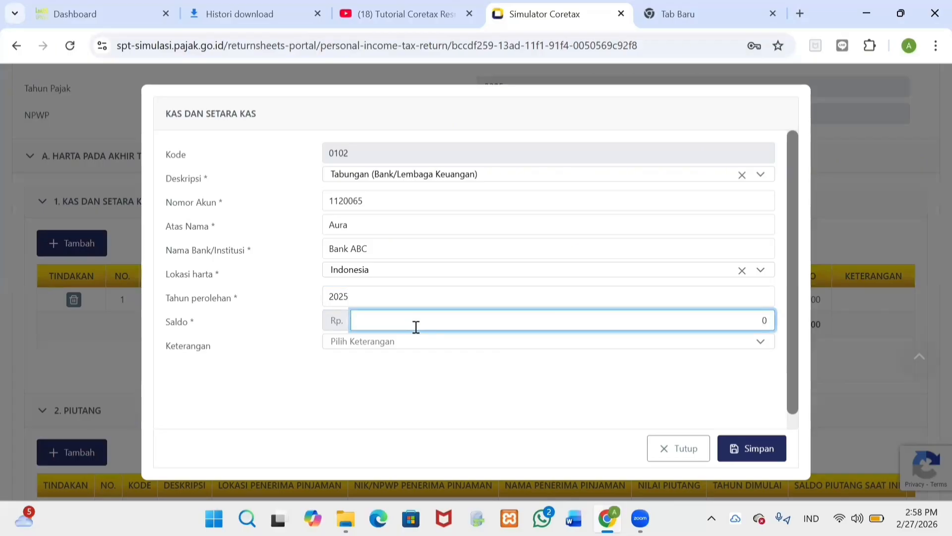
type("100.000.000")
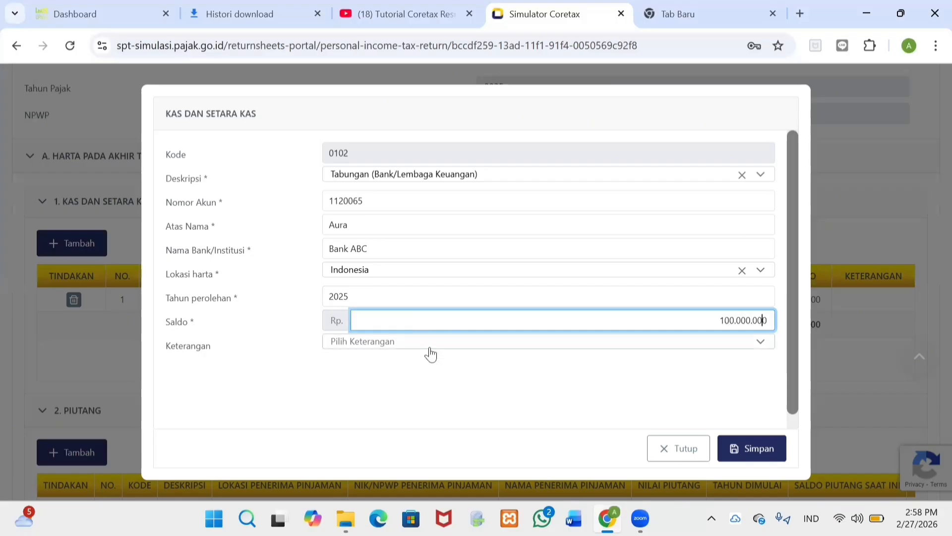
left_click(429, 347)
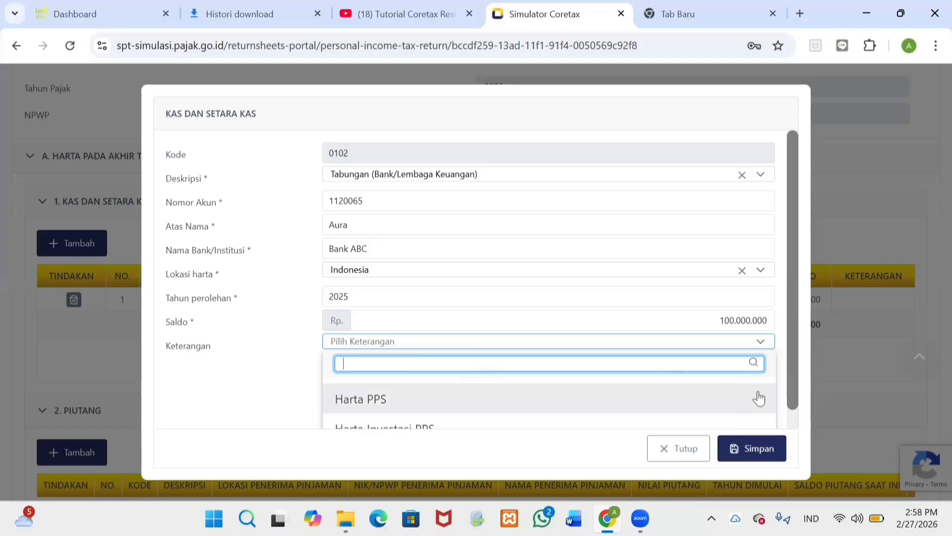
left_click(782, 366)
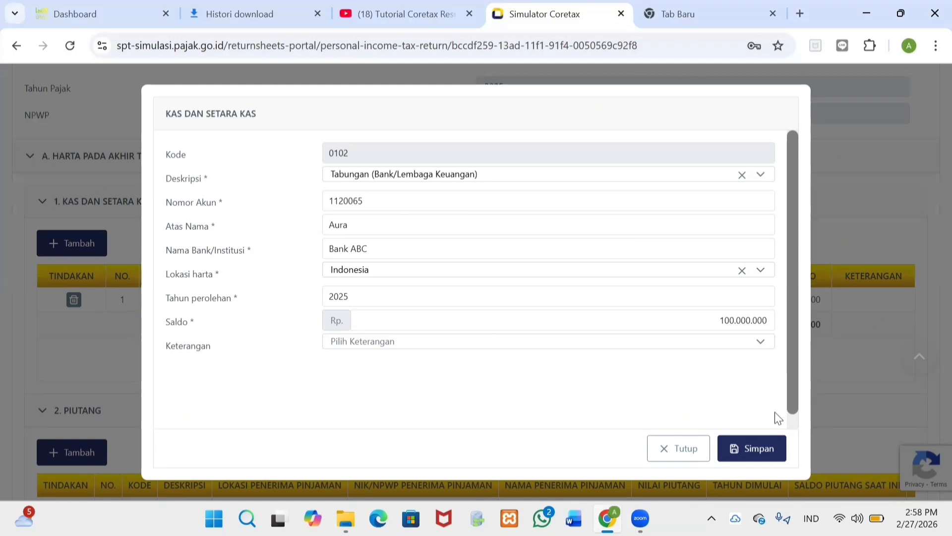
left_click(764, 456)
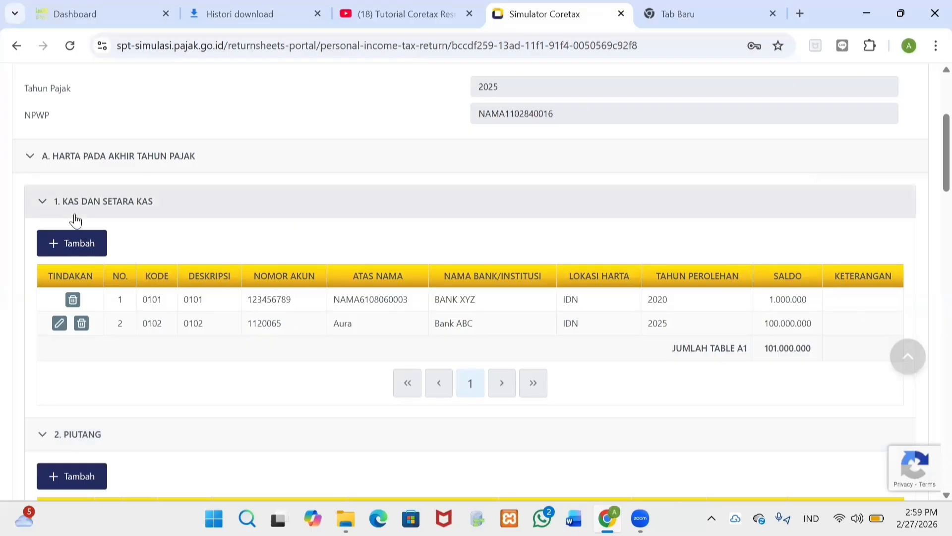
Step: Collapse section A, expand section B (Utang Pada Akhir Tahun Pajak) and start a new debt entry
left_click(30, 158)
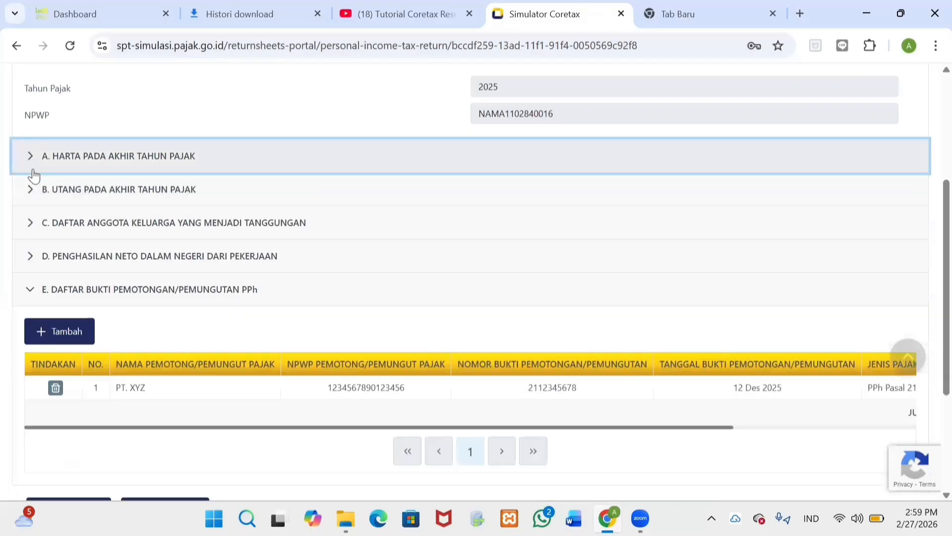
left_click(30, 198)
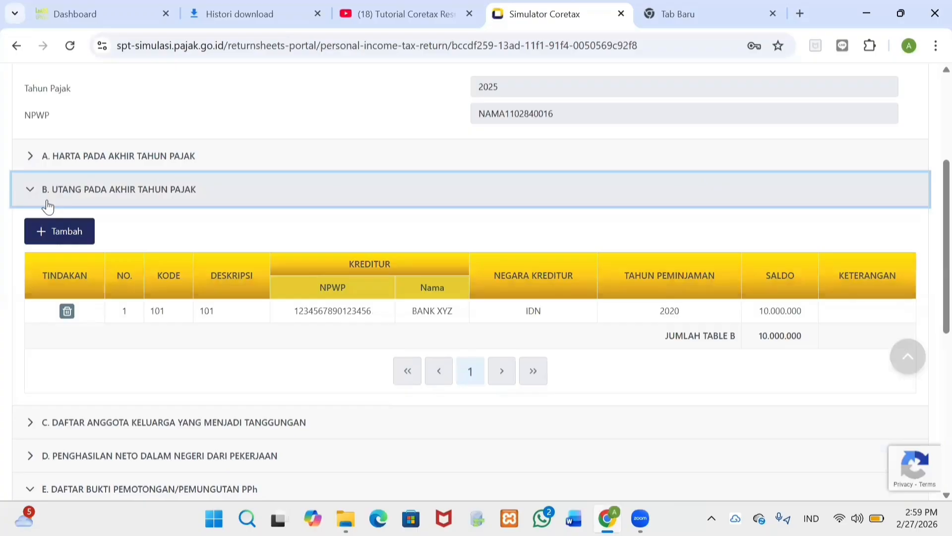
left_click(53, 241)
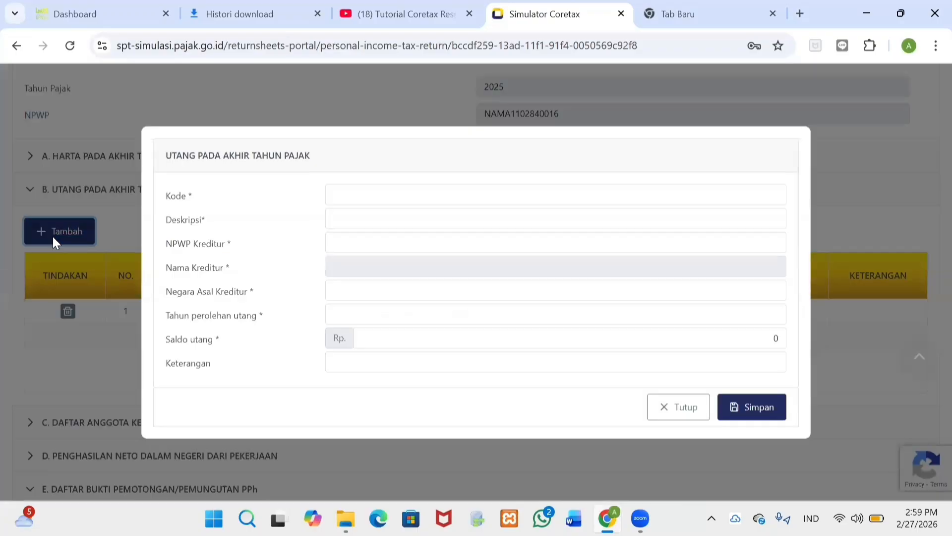
Step: Enter debt code 101, description 'Utang Bank/Lemabaga Keuangan Bukan Bank', and the creditor's NPWP
left_click(383, 193)
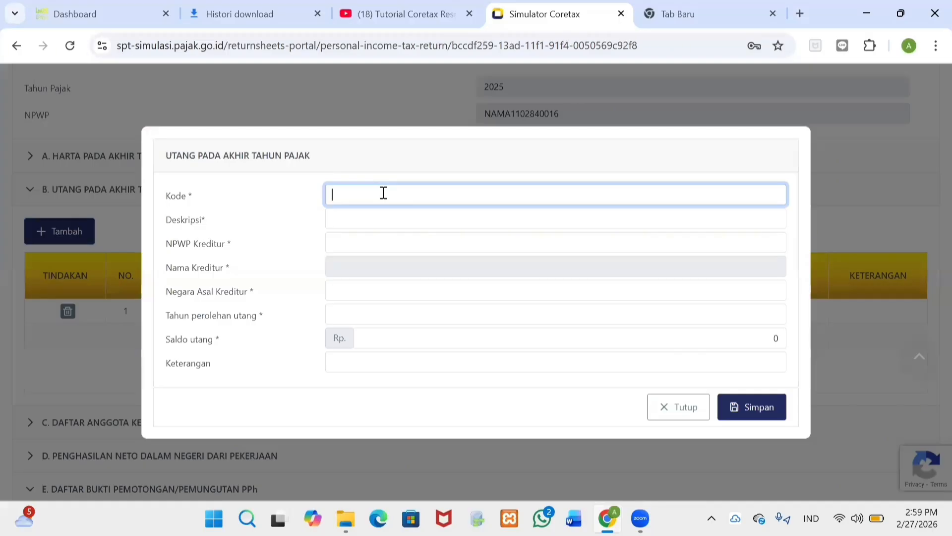
type("101")
left_click(378, 223)
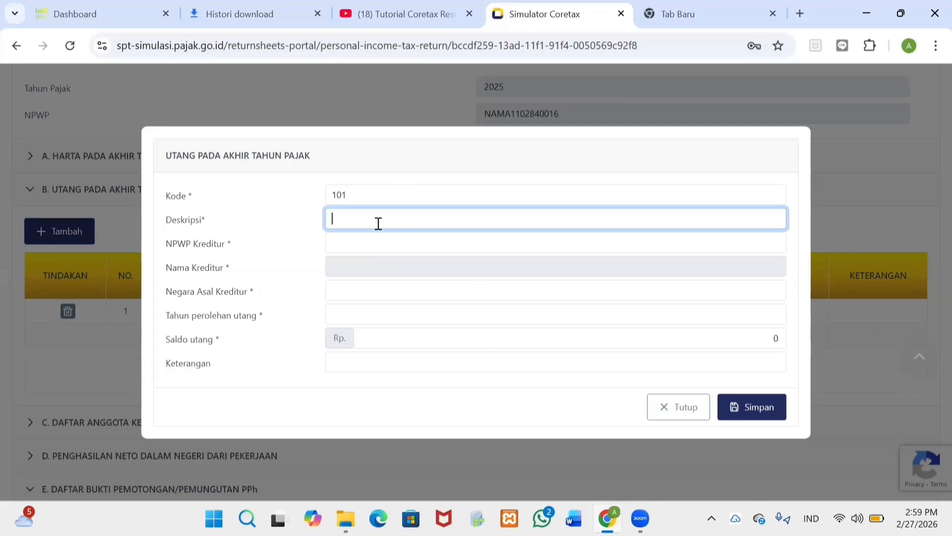
type("Utang Bank")
type("/Lemabaga Keuangan")
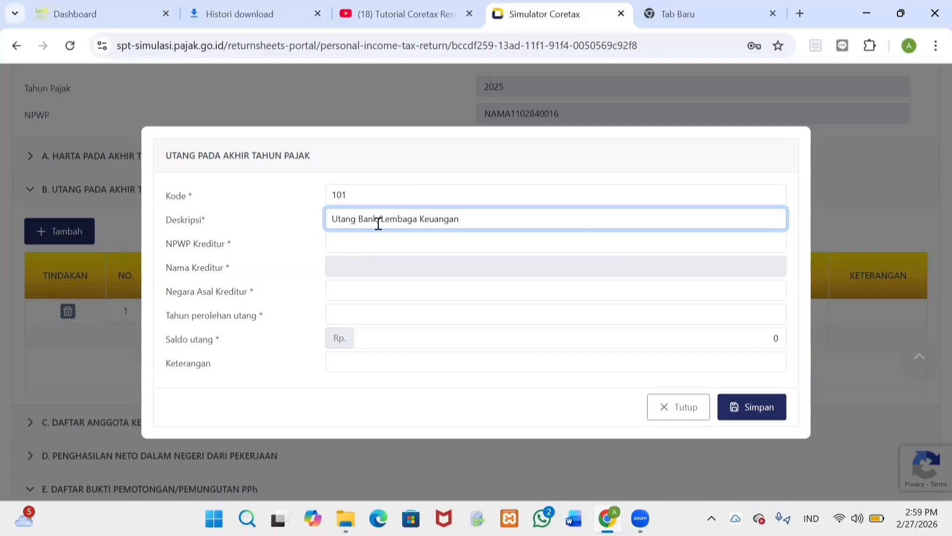
type(" Bukan Bank")
left_click(382, 247)
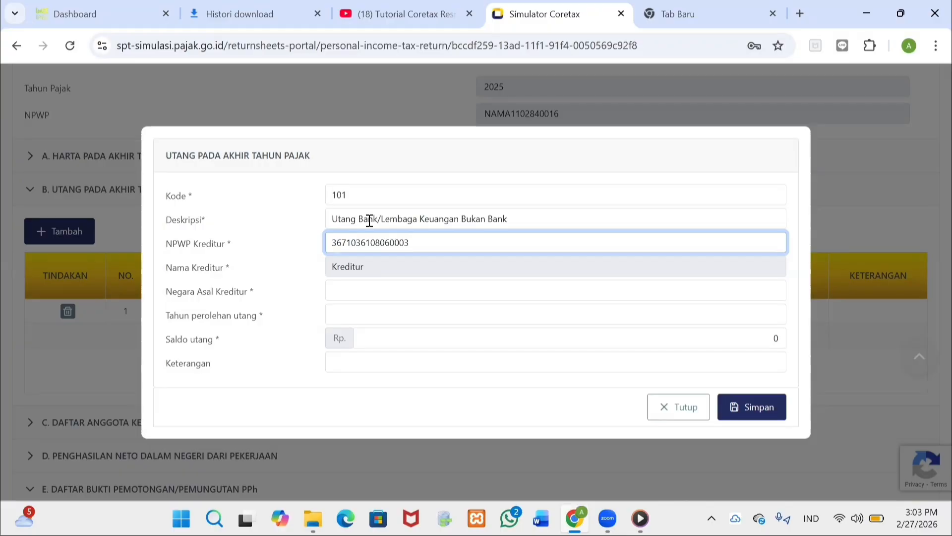
left_click(350, 296)
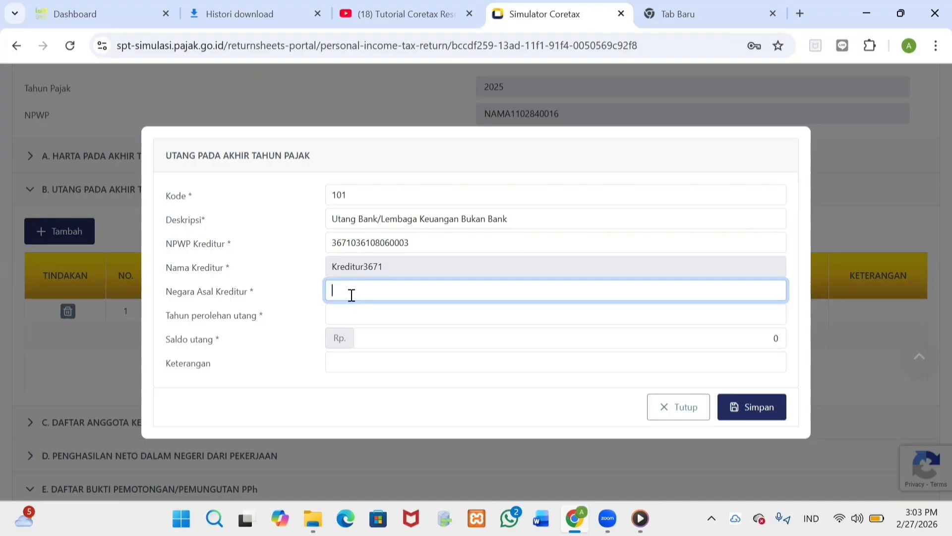
Step: Set creditor country Indonesia, start year 2022 and balance 30.000.000, then save the debt
left_click(373, 266)
left_click(368, 273)
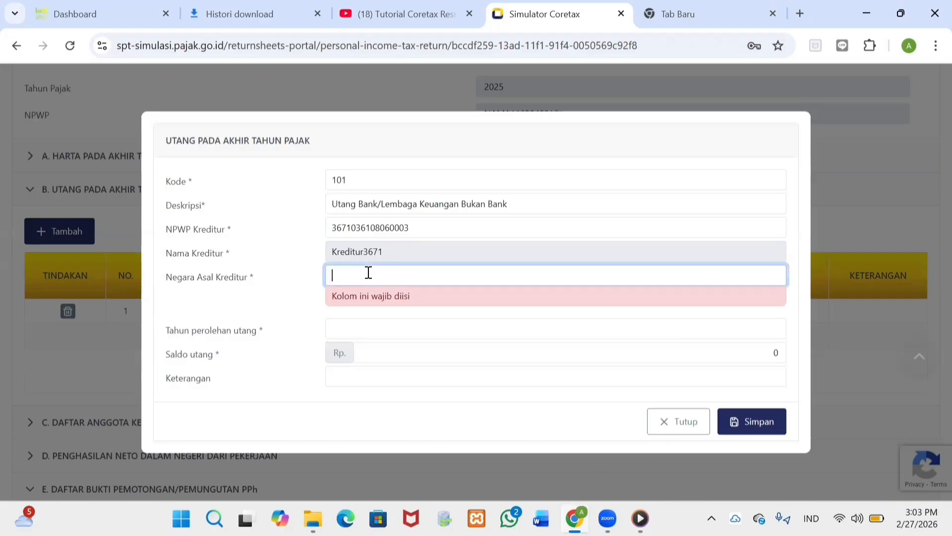
type("Indonesia")
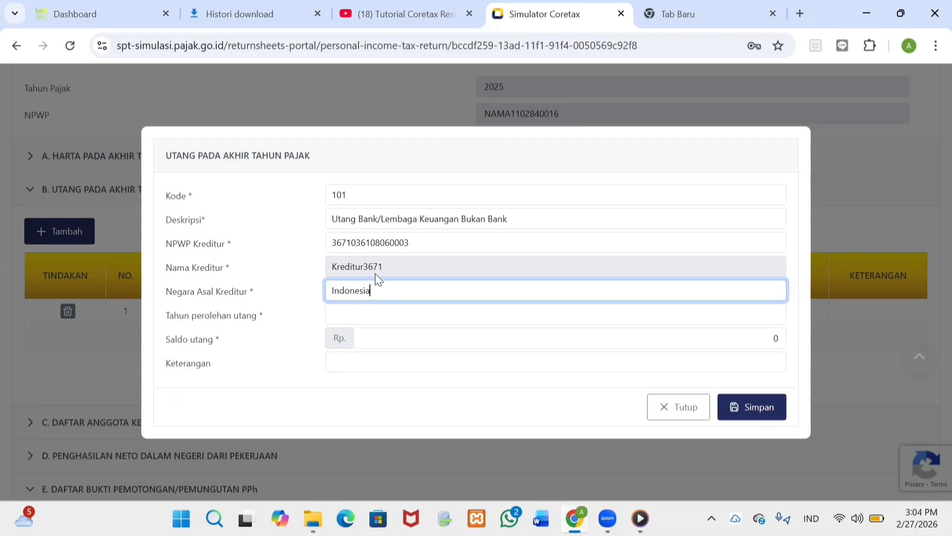
left_click(402, 317)
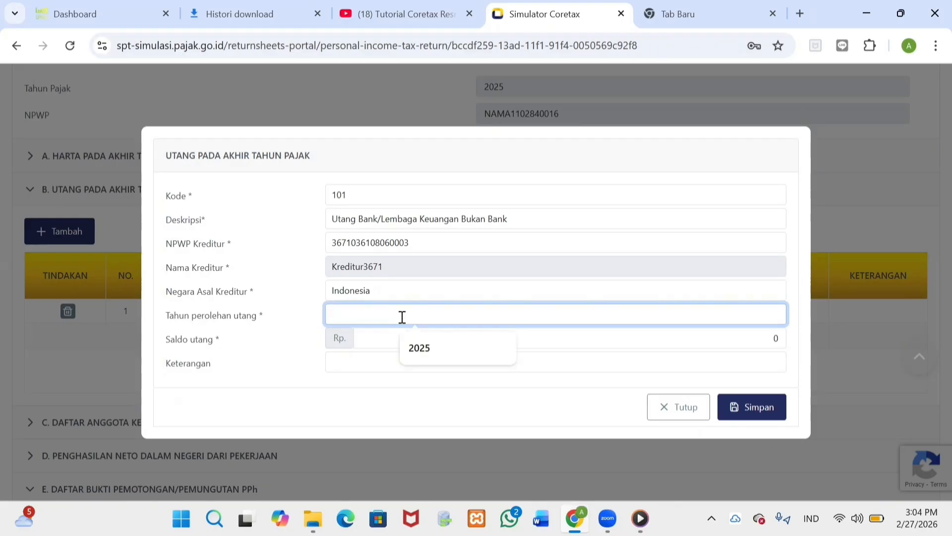
type("2022")
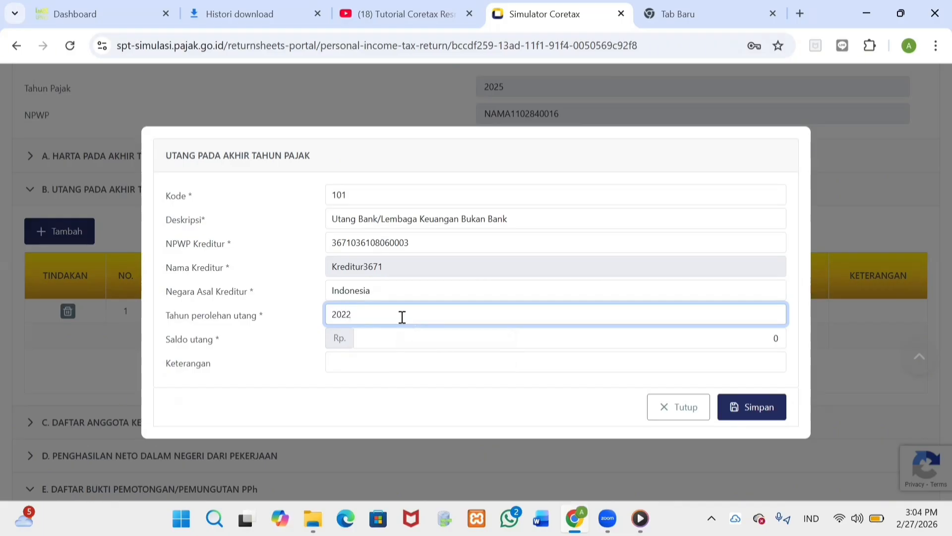
left_click(408, 340)
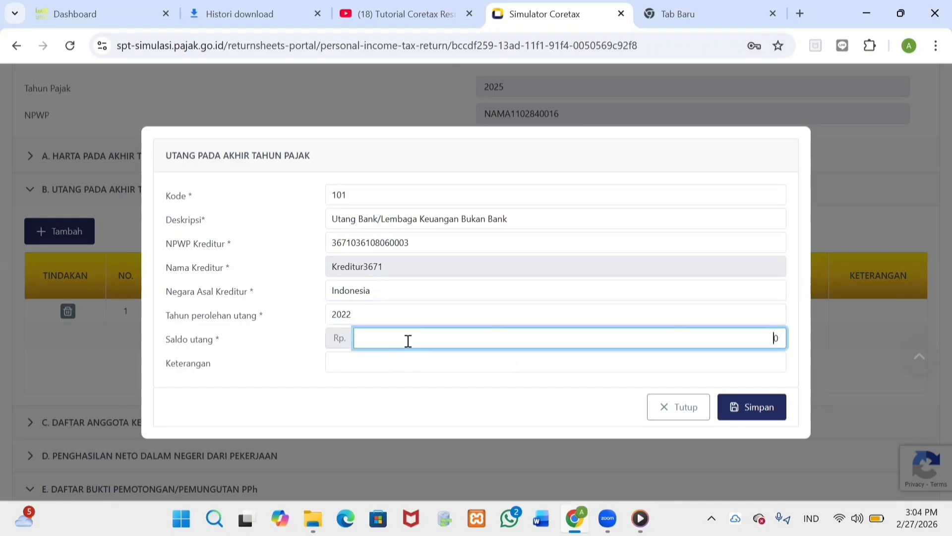
type("3000000")
left_click(731, 415)
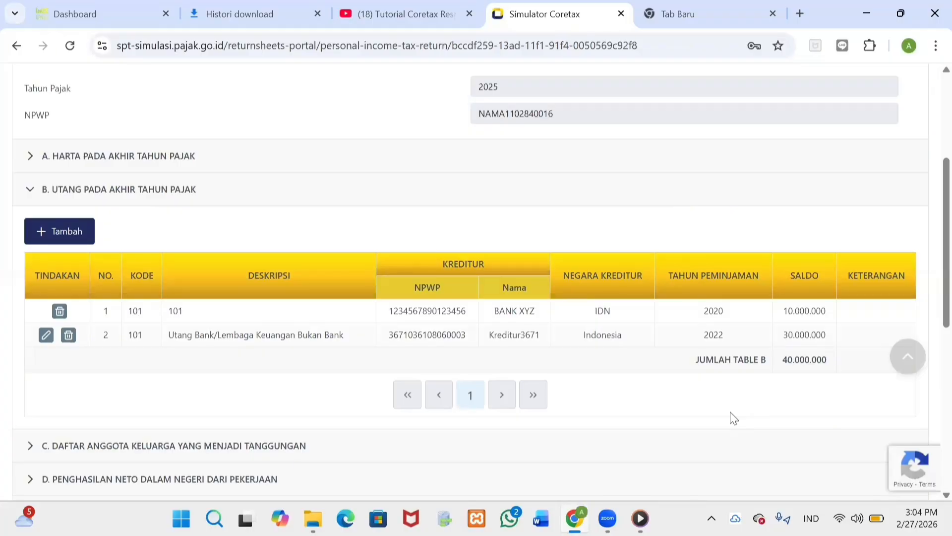
Step: Collapse the debts section and review the seven PPh Pasal 21 withholding slips without adding one
left_click(29, 190)
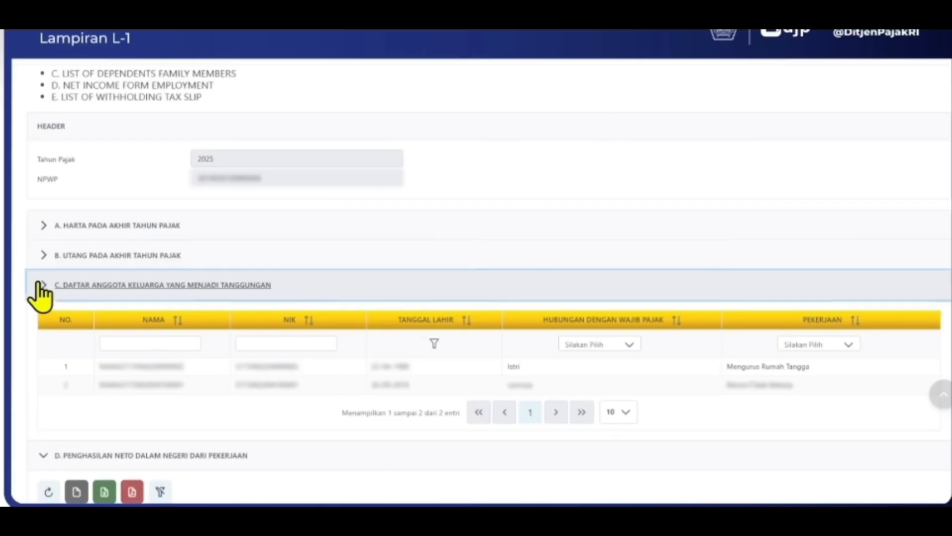
left_click(43, 327)
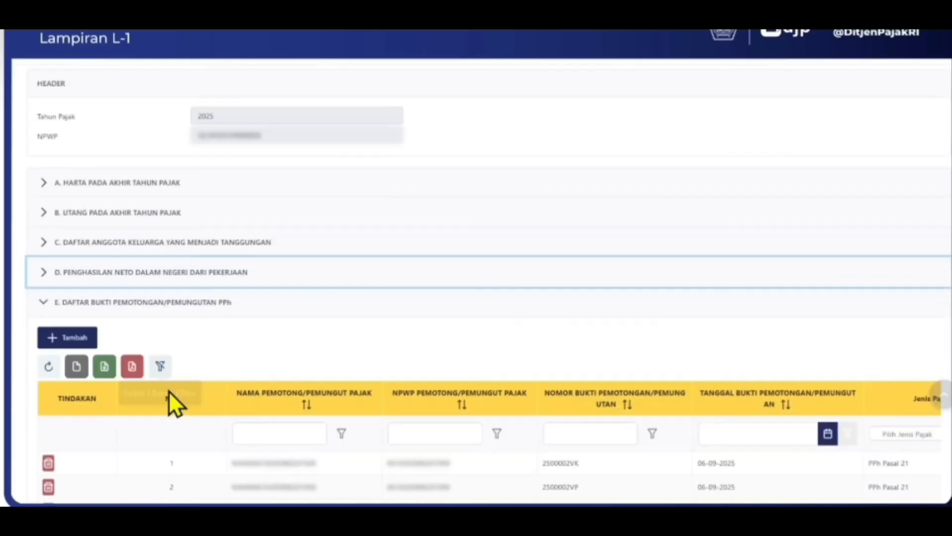
scroll(174, 392, "down", 4)
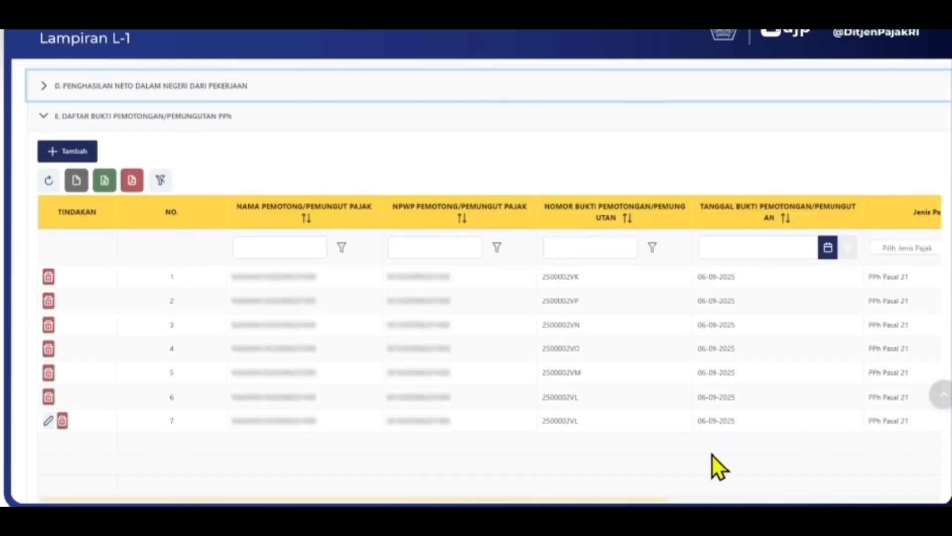
mouse_move(606, 499)
left_mouse_down()
mouse_move(813, 500)
mouse_move(604, 500)
left_mouse_up()
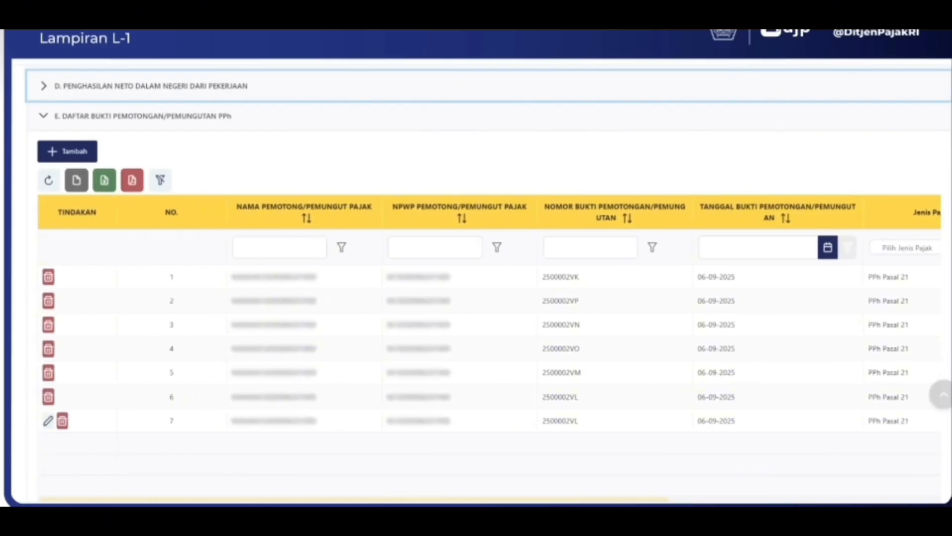
left_click(91, 153)
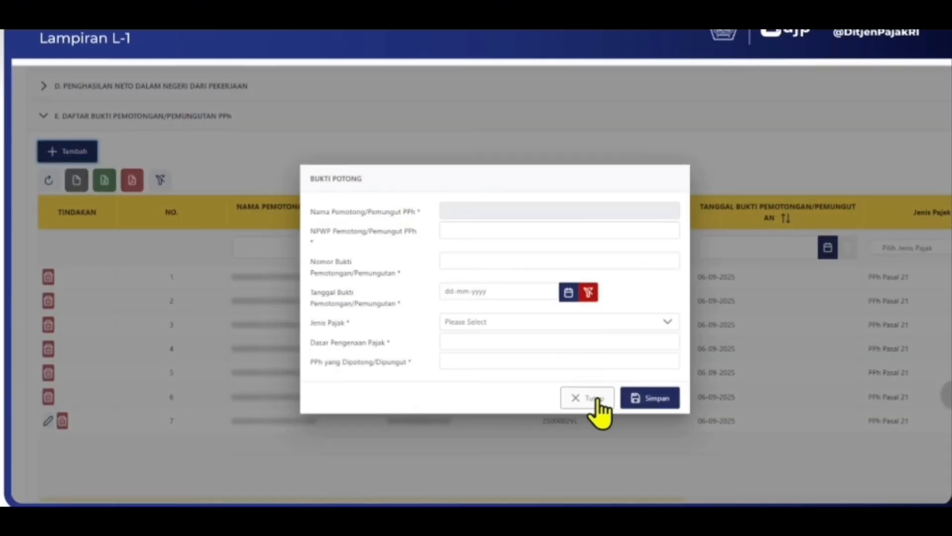
left_click(595, 398)
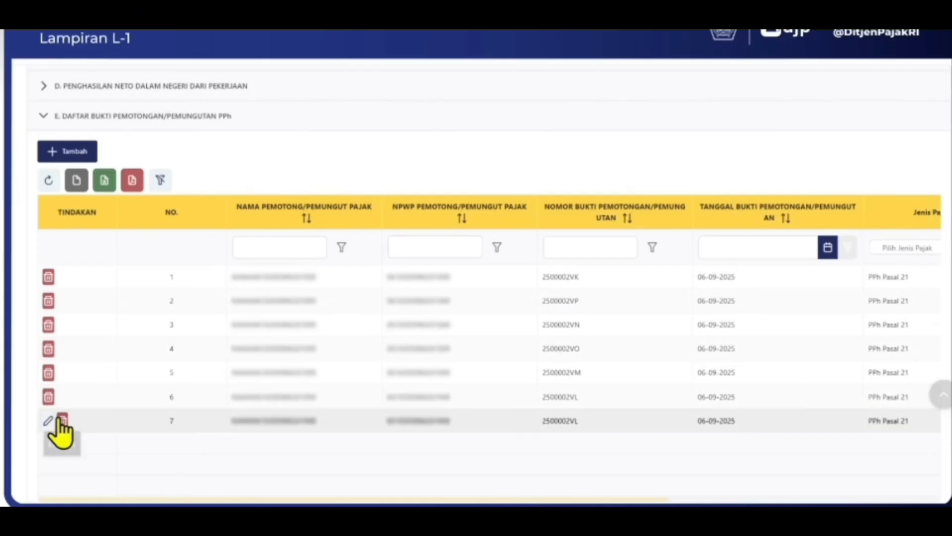
Step: Save the annual return as a draft with Simpan konsep
scroll(338, 446, "down", 1)
scroll(338, 446, "down", 5)
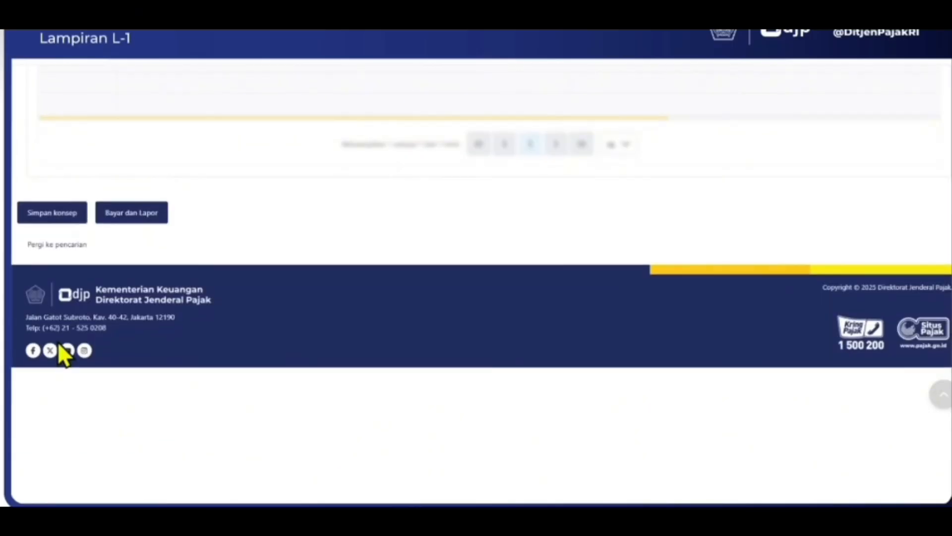
left_click(45, 214)
scroll(439, 237, "up", 15)
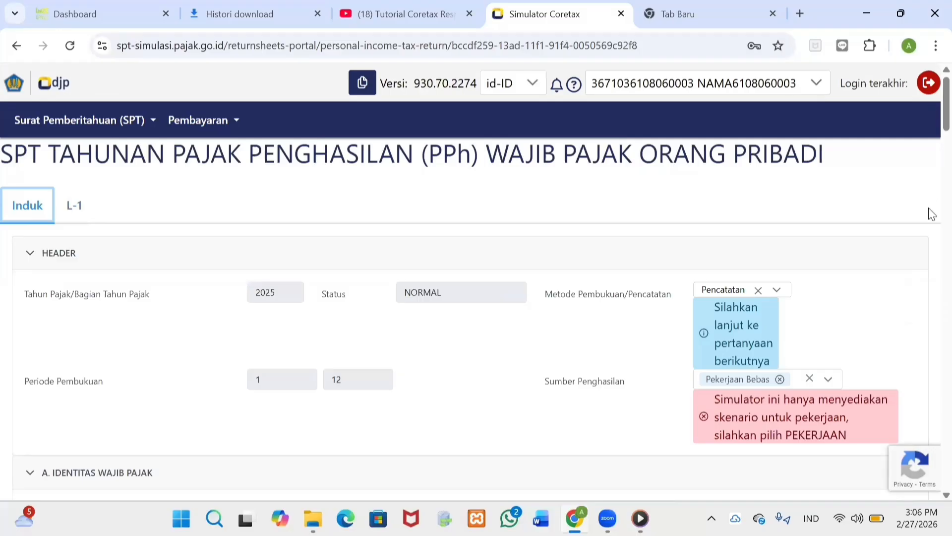
scroll(932, 214, "down", 15)
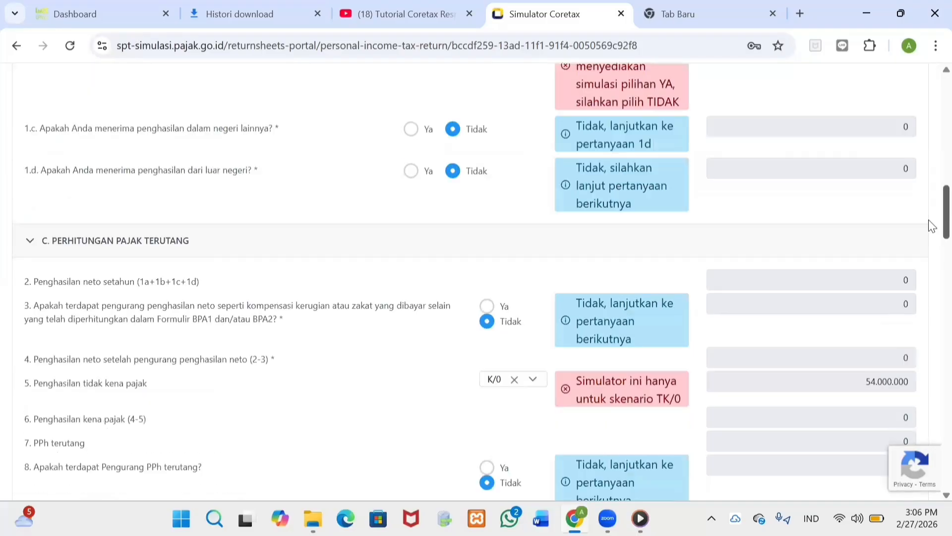
scroll(932, 256, "down", 7)
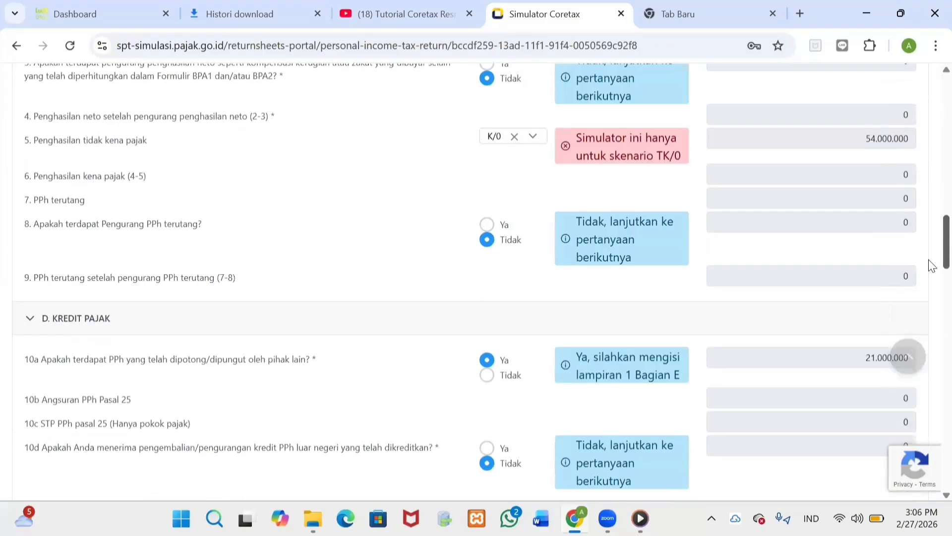
scroll(929, 298, "down", 15)
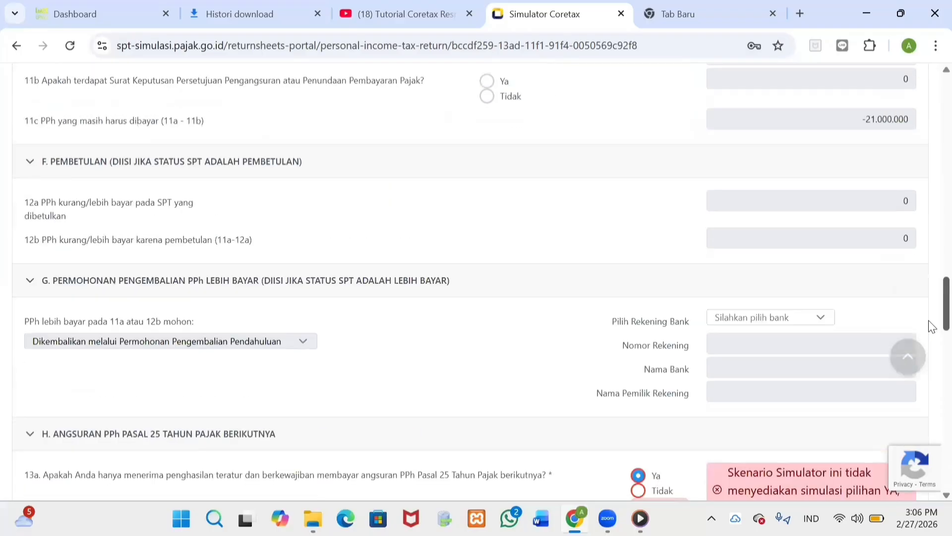
scroll(931, 420, "down", 12)
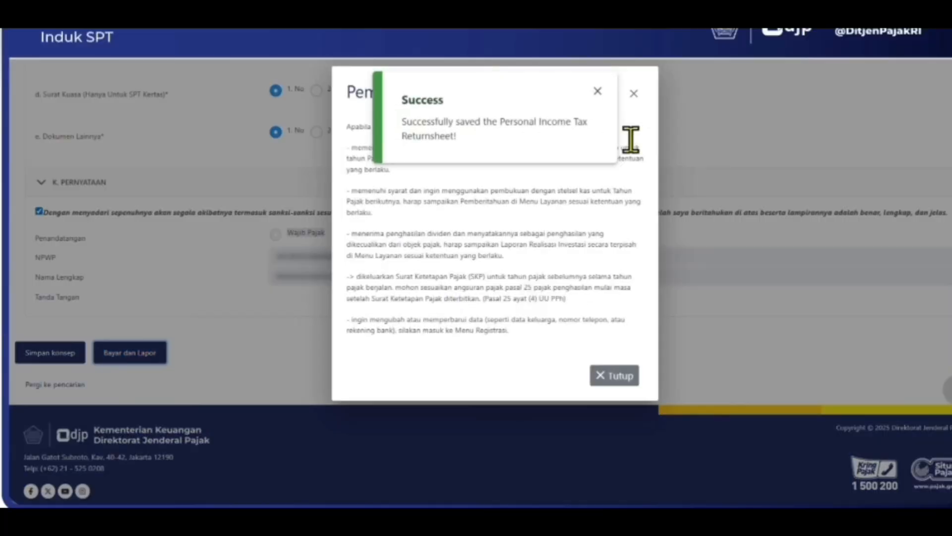
Step: Dismiss the success and notice messages, decline the Tax Deposit balance, and choose Pemindahbukuan Deposit
left_click(597, 92)
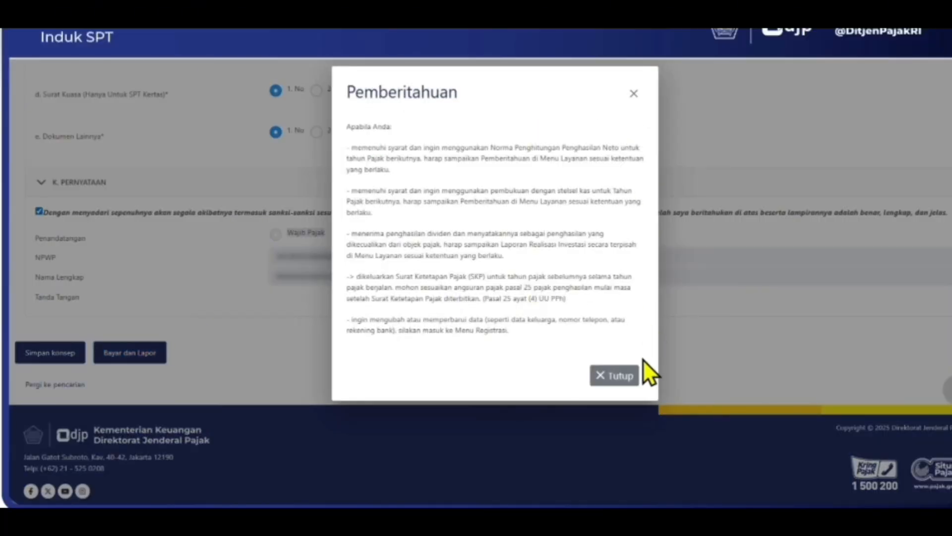
left_click(622, 377)
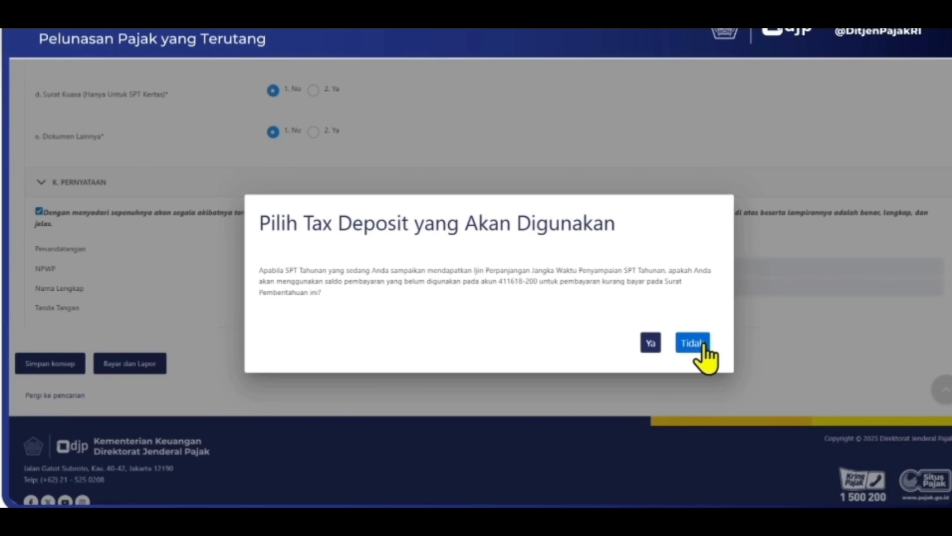
left_click(702, 344)
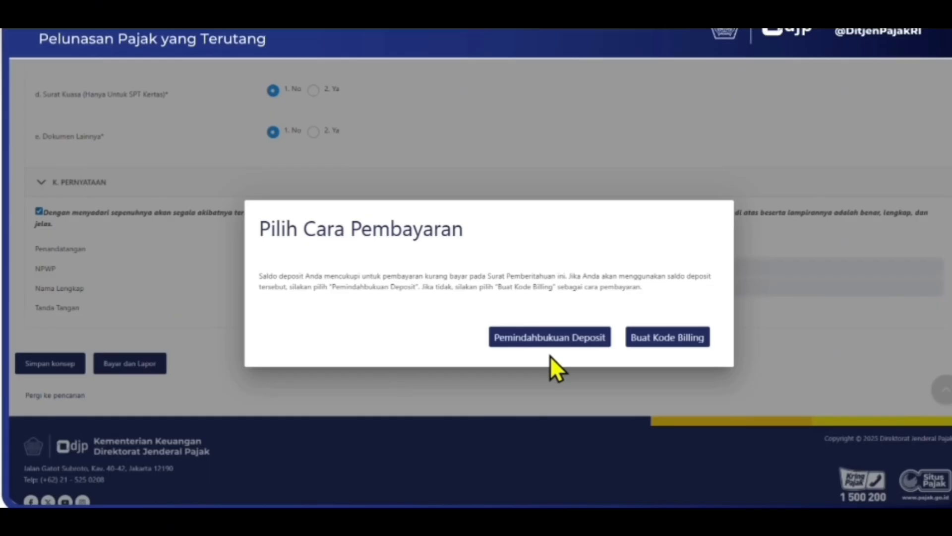
left_click(577, 347)
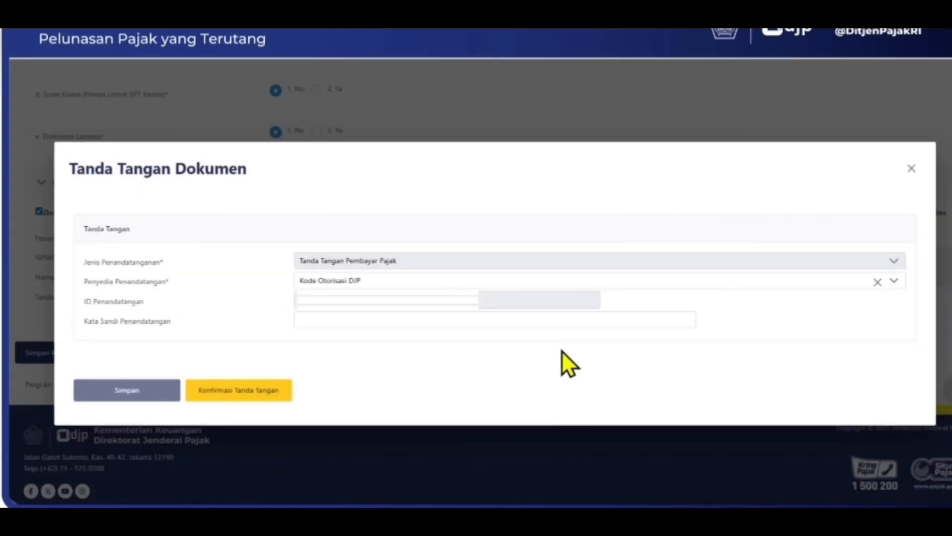
Step: Enter the signer's passphrase, save it, and confirm the signature to submit the return
left_click(363, 321)
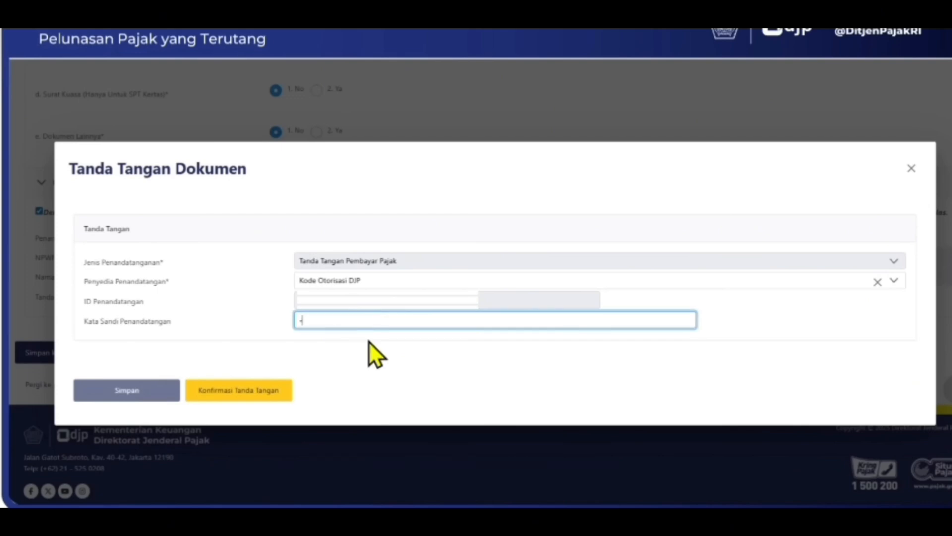
type("**********")
left_click(138, 392)
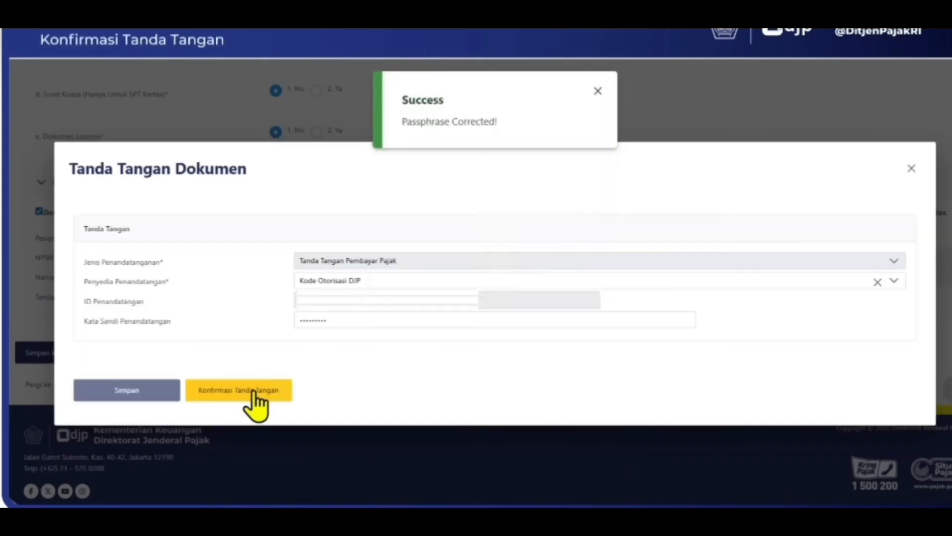
left_click(253, 391)
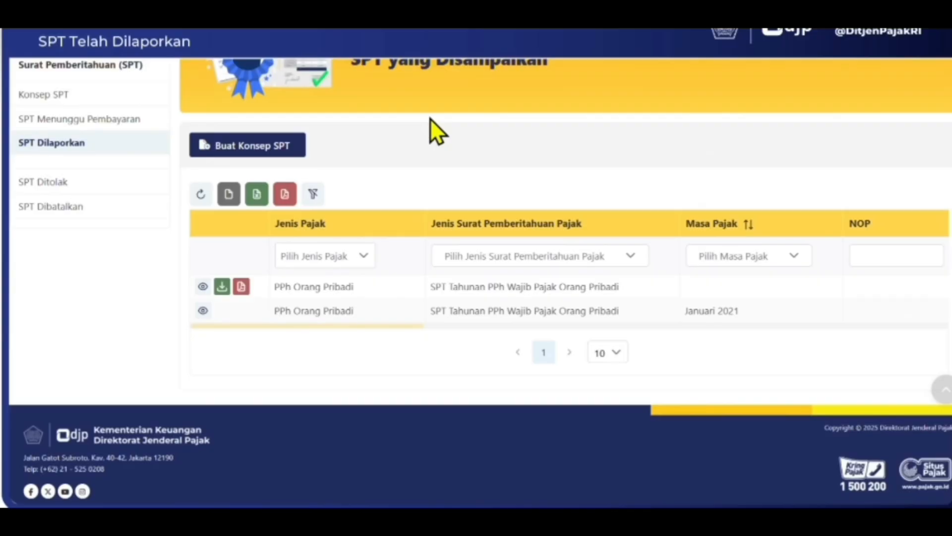
Step: Download the Tanda Terima for the 2025 return from SPT Dilaporkan and open the BPE PDF
left_click(85, 153)
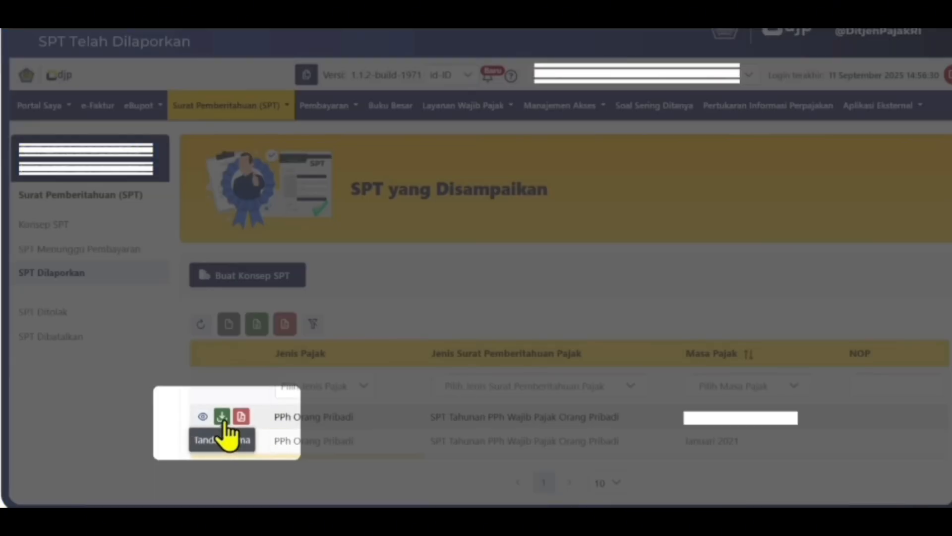
left_click(222, 419)
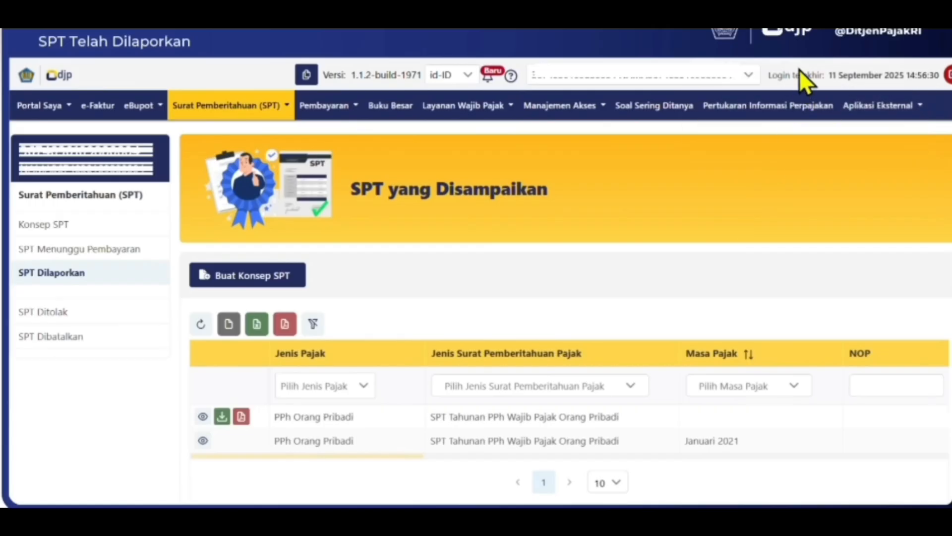
left_click(923, 59)
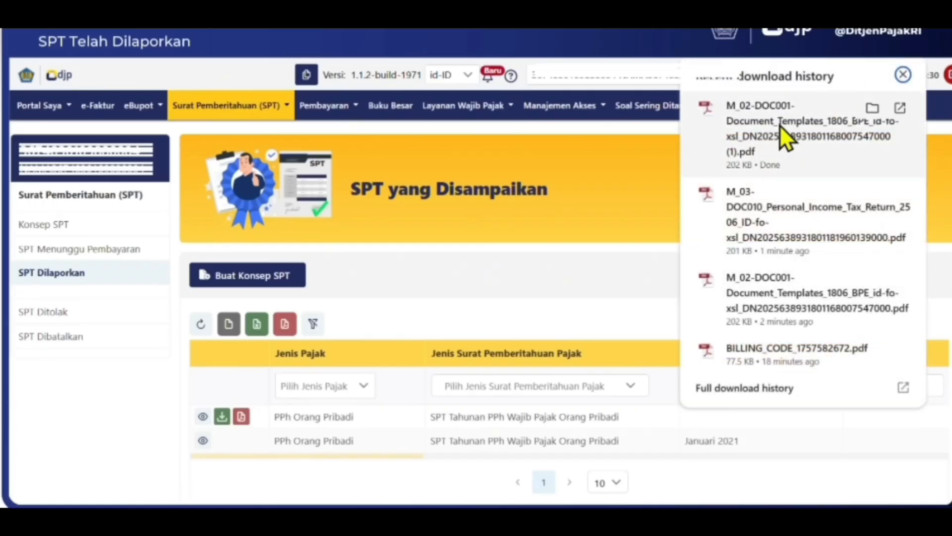
left_click(780, 125)
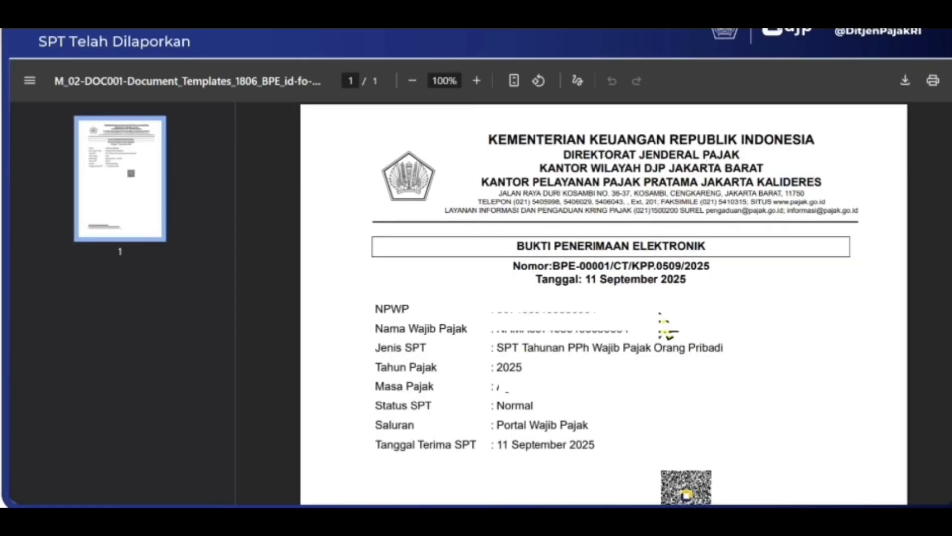